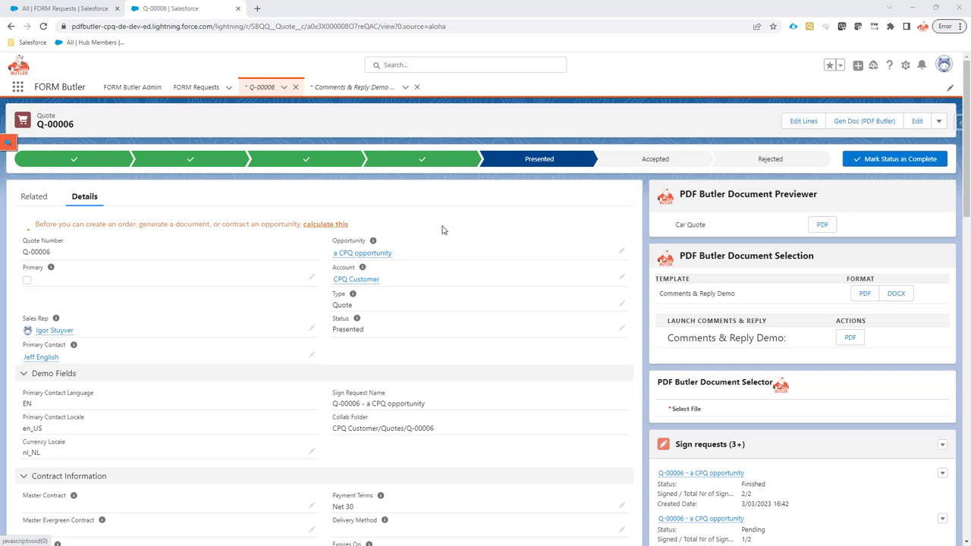
- Generate the Comments & Reply Demo document as DOCX and launch its Comments & Reply request as PDF for quote Q-00006
{"action": "left_click", "coordinate": [896, 295]}
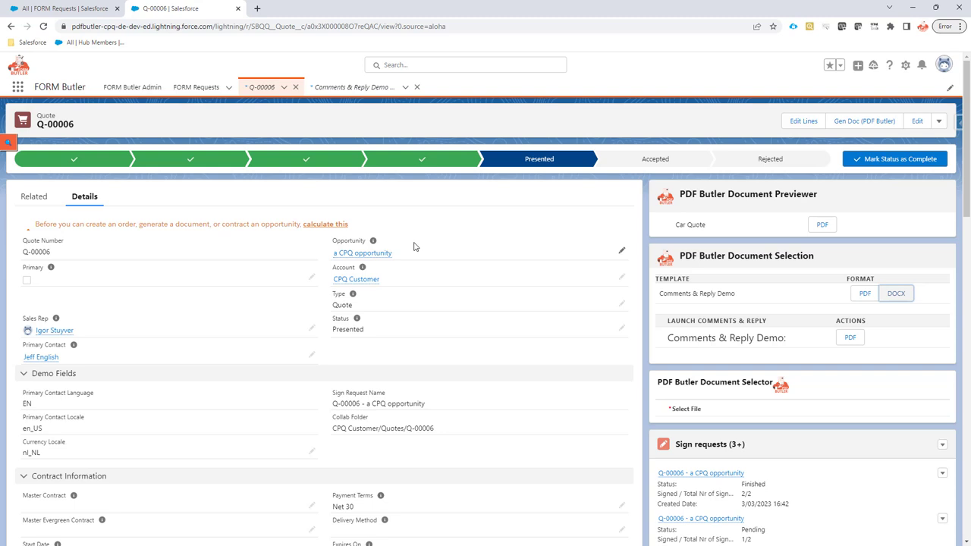
{"action": "left_click", "coordinate": [850, 339]}
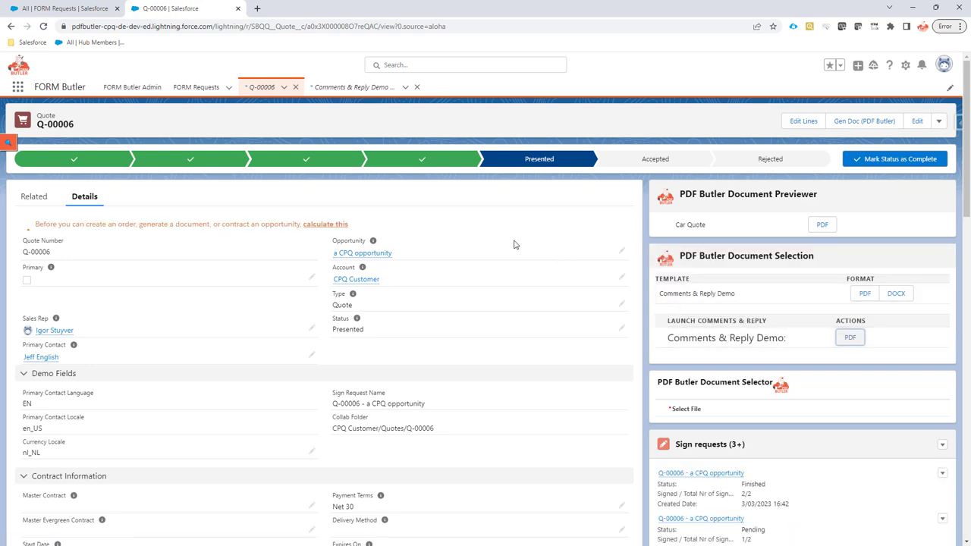
- Refresh the FORM Requests list and open the newly created form request record
{"action": "left_click", "coordinate": [47, 9]}
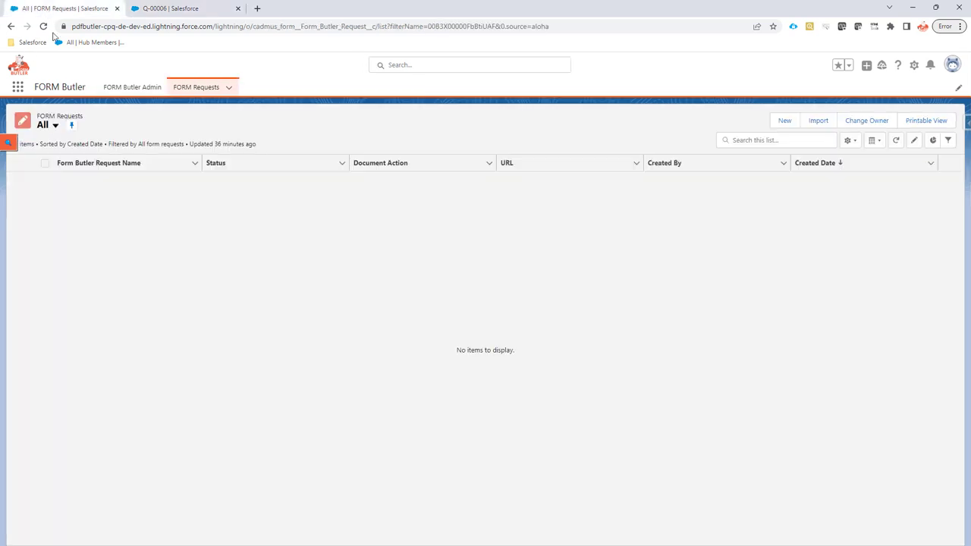
{"action": "left_click", "coordinate": [896, 139]}
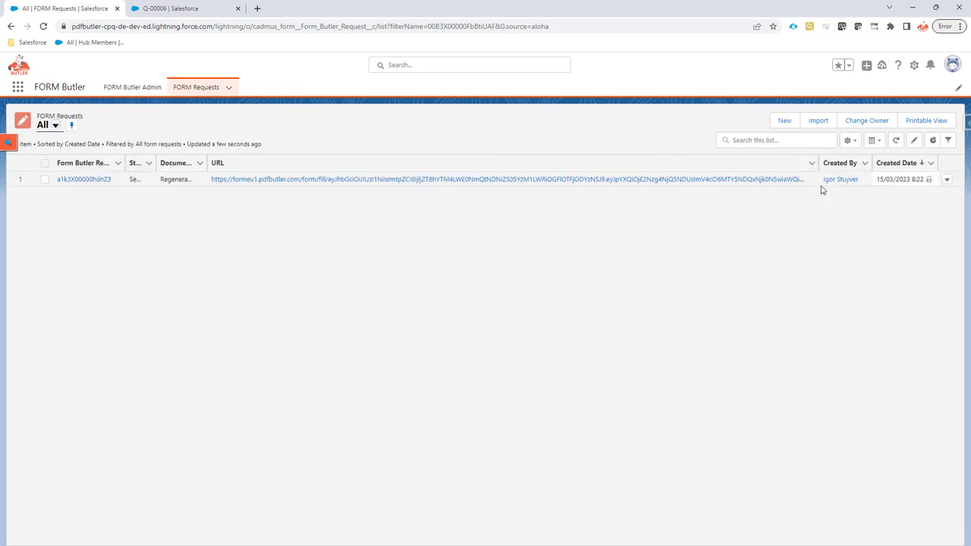
{"action": "right_click", "coordinate": [307, 179]}
{"action": "left_click", "coordinate": [104, 183]}
{"action": "left_click", "coordinate": [103, 183]}
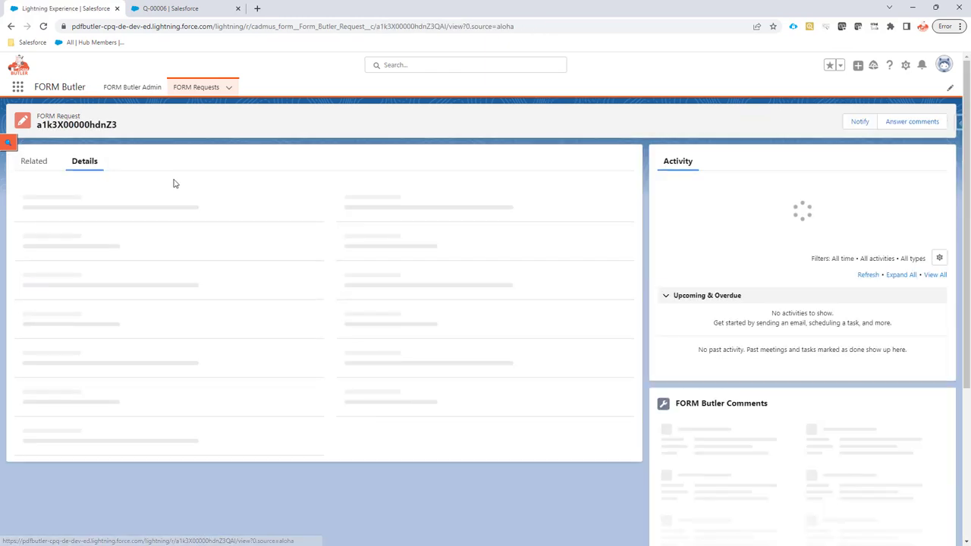
- Copy the link address from the form request's URL field
{"action": "scroll", "coordinate": [300, 258], "scroll_direction": "down", "scroll_amount": 3}
{"action": "scroll", "coordinate": [300, 259], "scroll_direction": "down", "scroll_amount": 3}
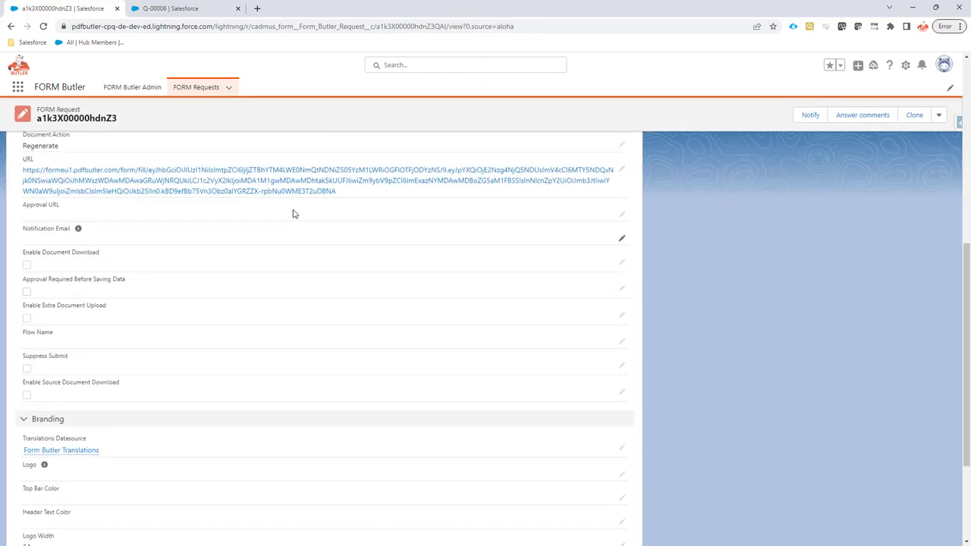
{"action": "right_click", "coordinate": [295, 187]}
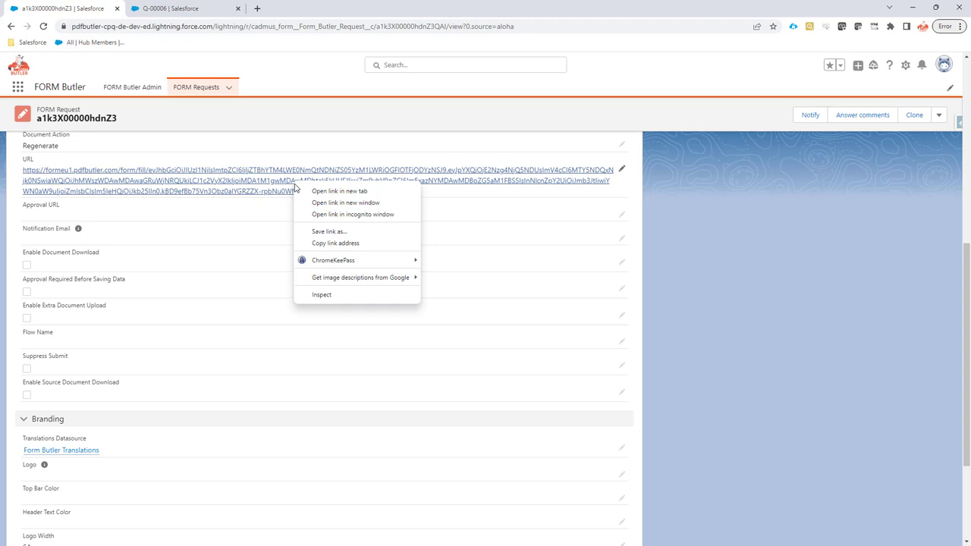
{"action": "left_click", "coordinate": [334, 243]}
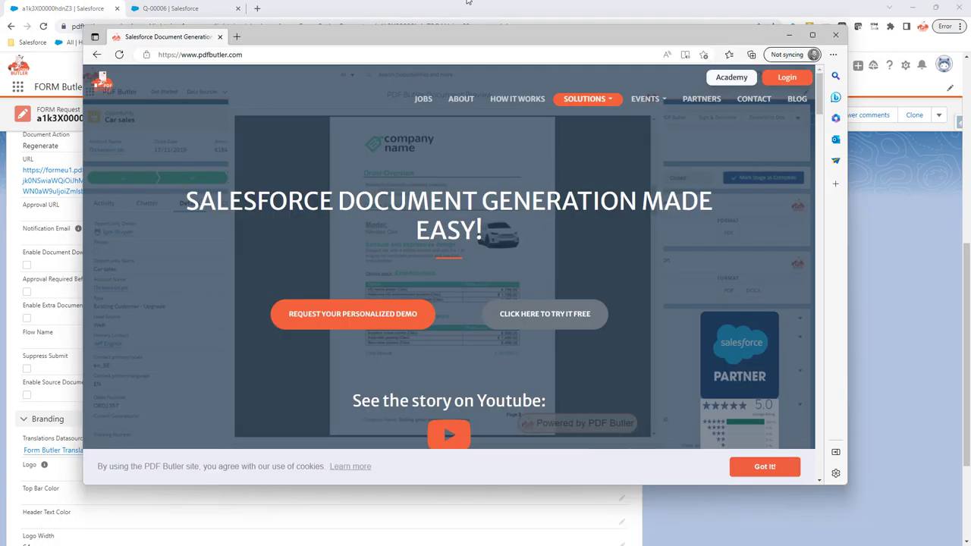
- Switch to the maximized Edge browser window and open the copied form link there
{"action": "double_click", "coordinate": [332, 31]}
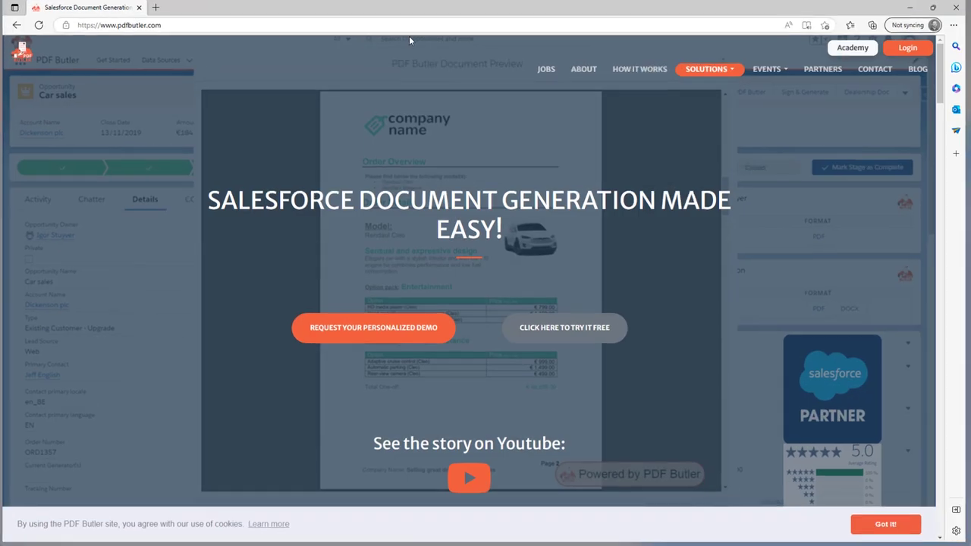
{"action": "left_click", "coordinate": [332, 25]}
{"action": "key", "text": "ctrl+v"}
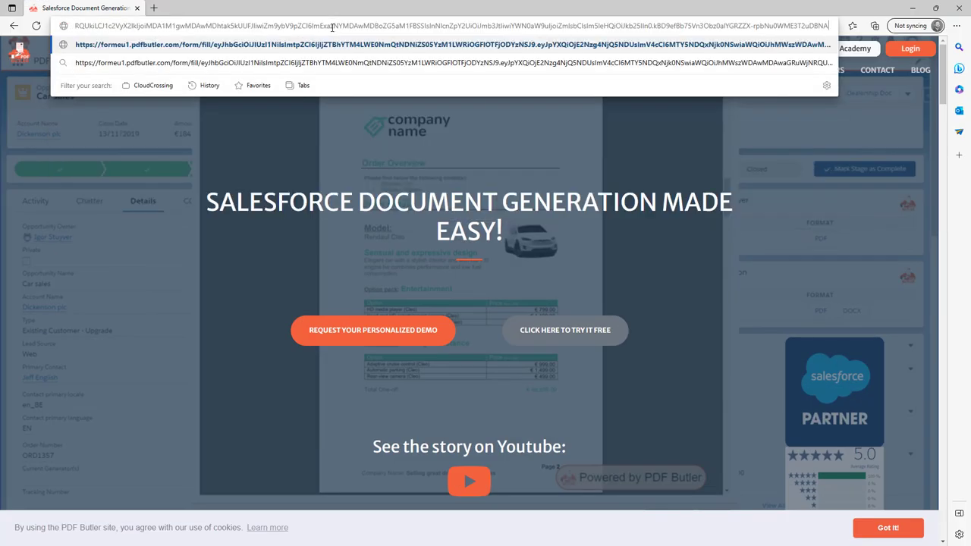
{"action": "key", "text": "Return"}
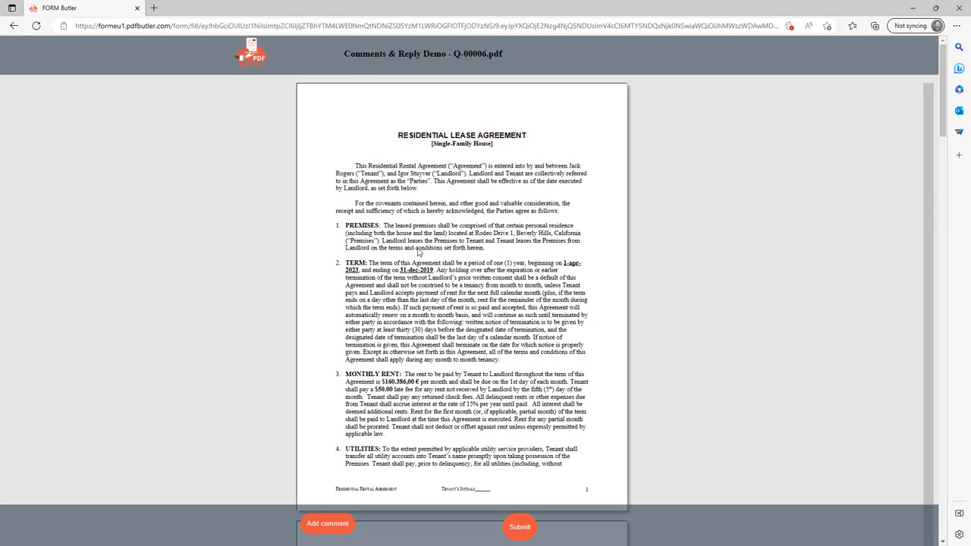
- Look through the lease agreement and submit the comment "Can it be the 1st of May" beside the Term clause's start date
{"action": "scroll", "coordinate": [403, 241], "scroll_direction": "down", "scroll_amount": 10}
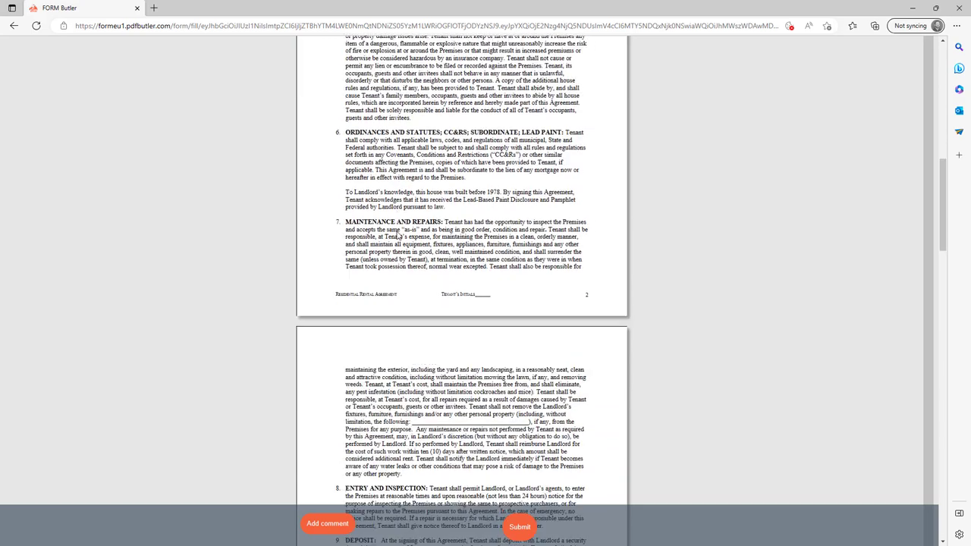
{"action": "scroll", "coordinate": [394, 230], "scroll_direction": "up", "scroll_amount": 10}
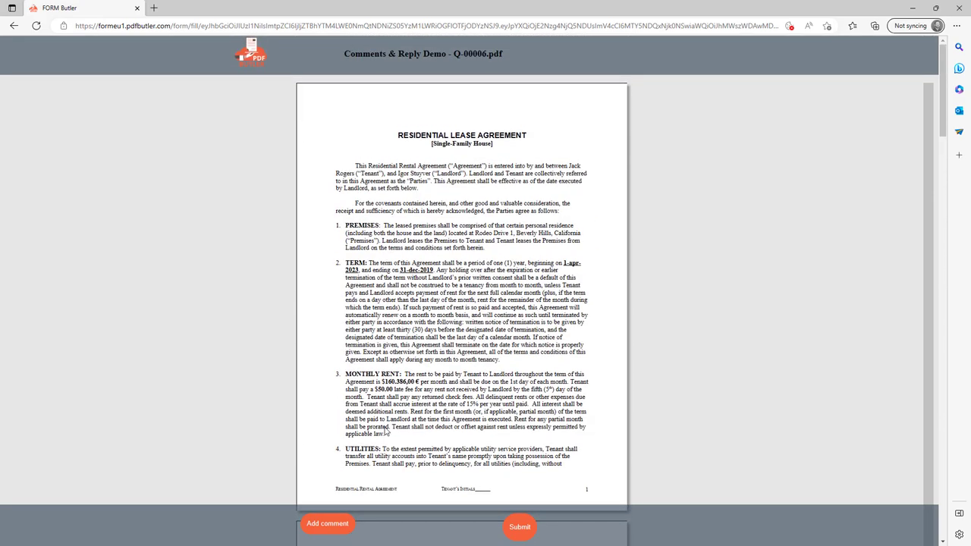
{"action": "left_click", "coordinate": [331, 523]}
{"action": "left_click", "coordinate": [593, 262]}
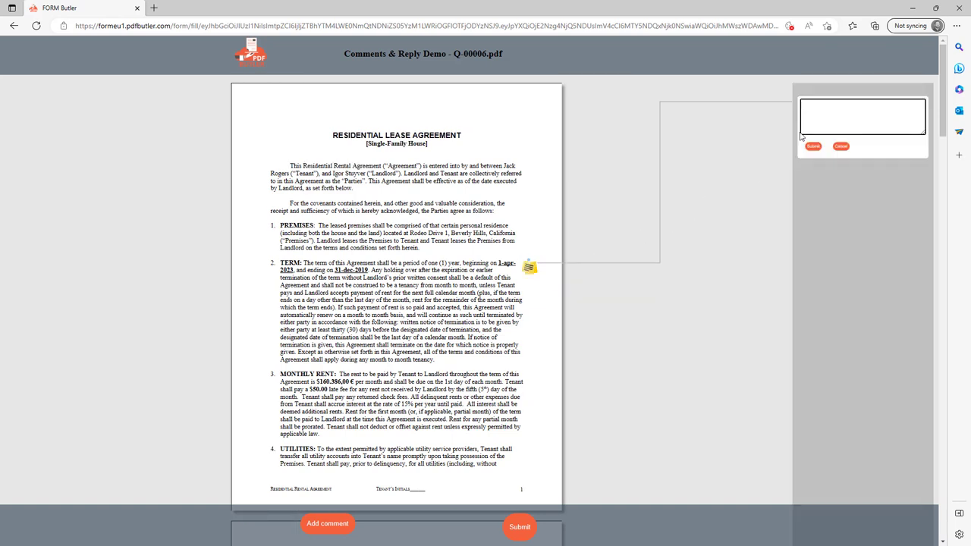
{"action": "type", "text": "Can it be the 1st of May"}
{"action": "left_click", "coordinate": [808, 148]}
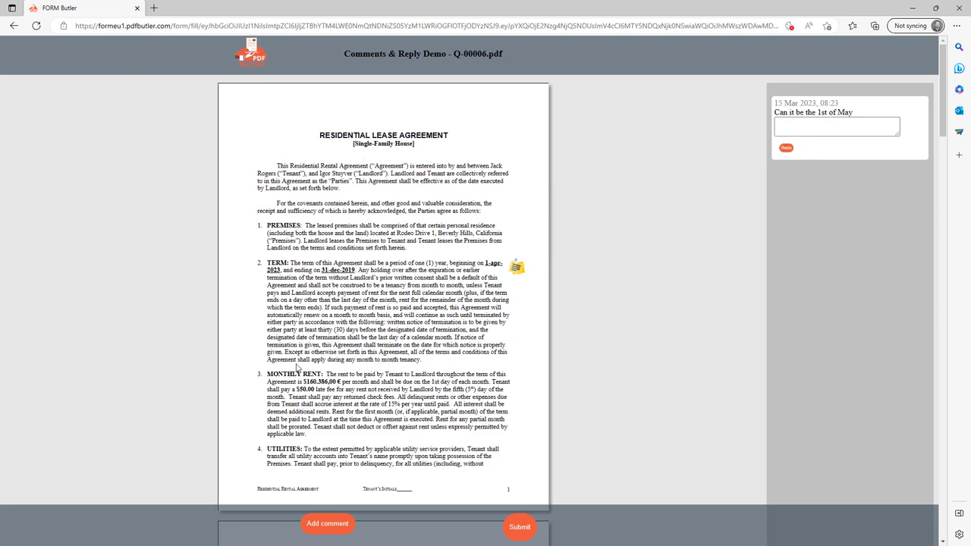
- Submit a second comment, "Can you make it $25", beside the late fee in the Monthly Rent clause
{"action": "left_click", "coordinate": [334, 523]}
{"action": "left_click", "coordinate": [514, 388]}
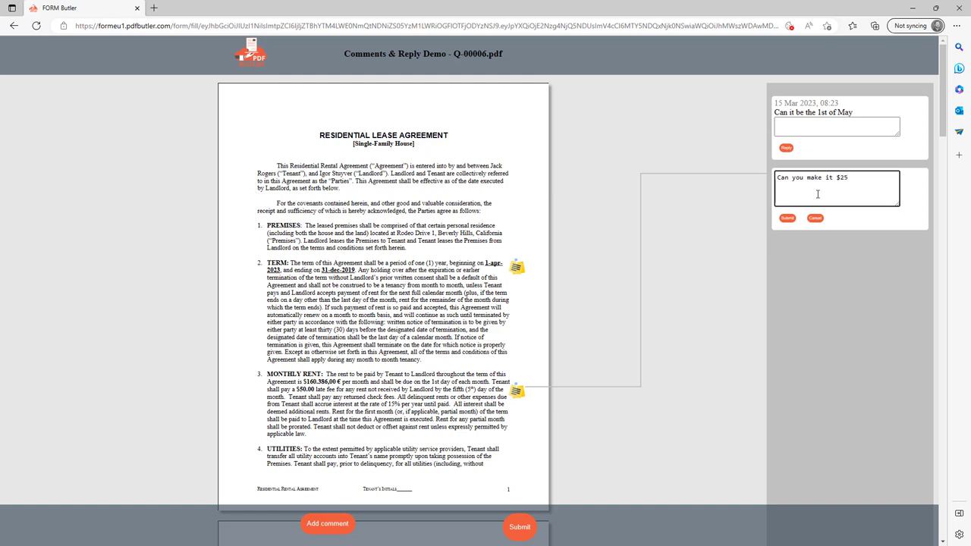
{"action": "left_click", "coordinate": [787, 217]}
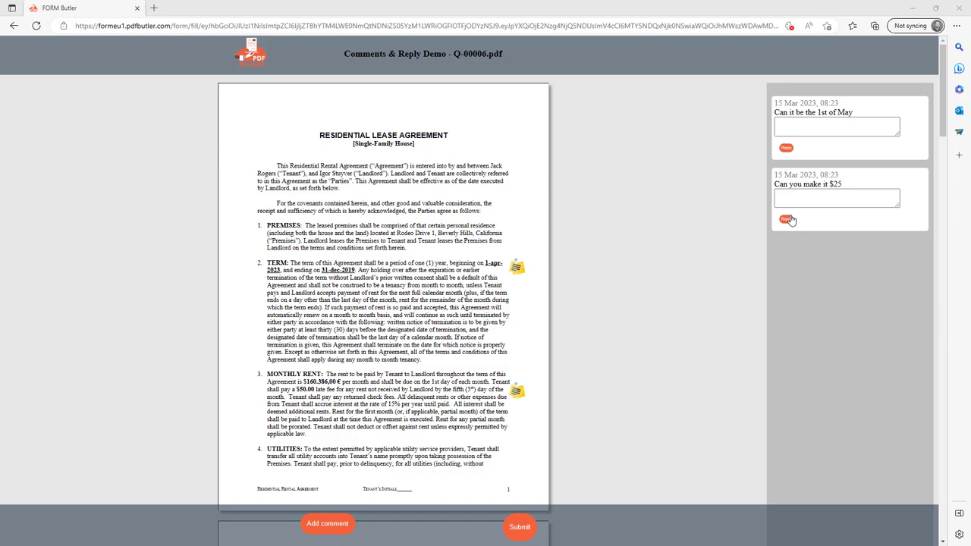
- Switch back to Salesforce, reload the form request and enter the reply "Ok, that is updated" to the 1st of May comment
{"action": "key", "text": "alt+Tab"}
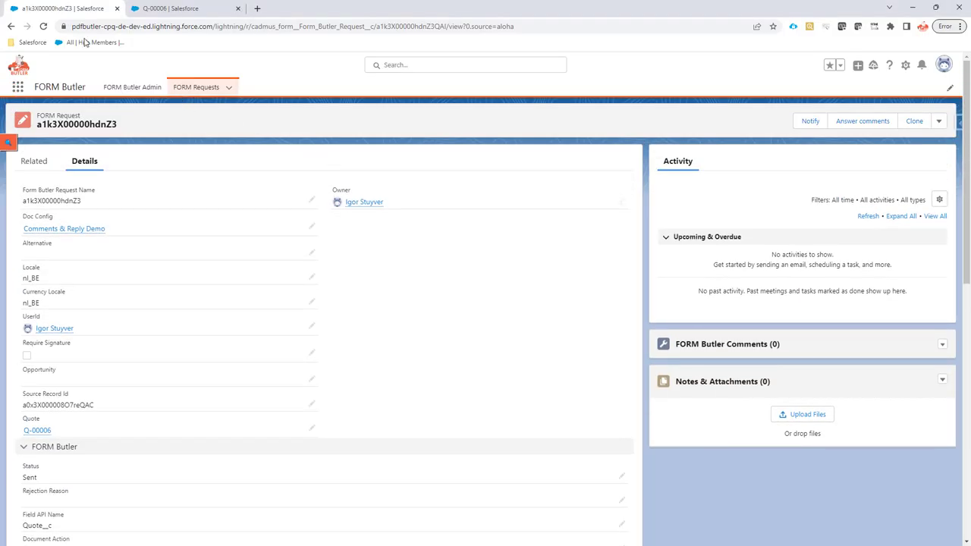
{"action": "left_click", "coordinate": [44, 26]}
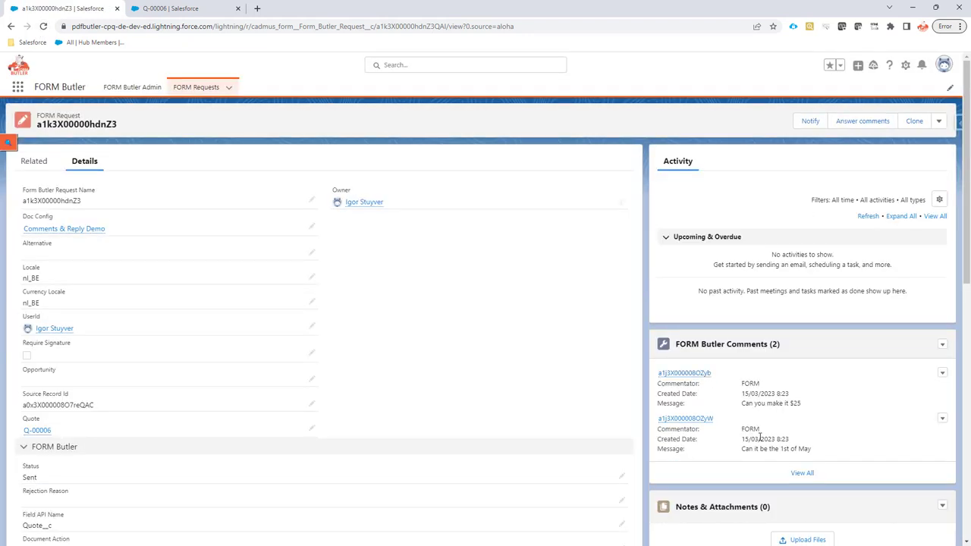
{"action": "left_click", "coordinate": [855, 126]}
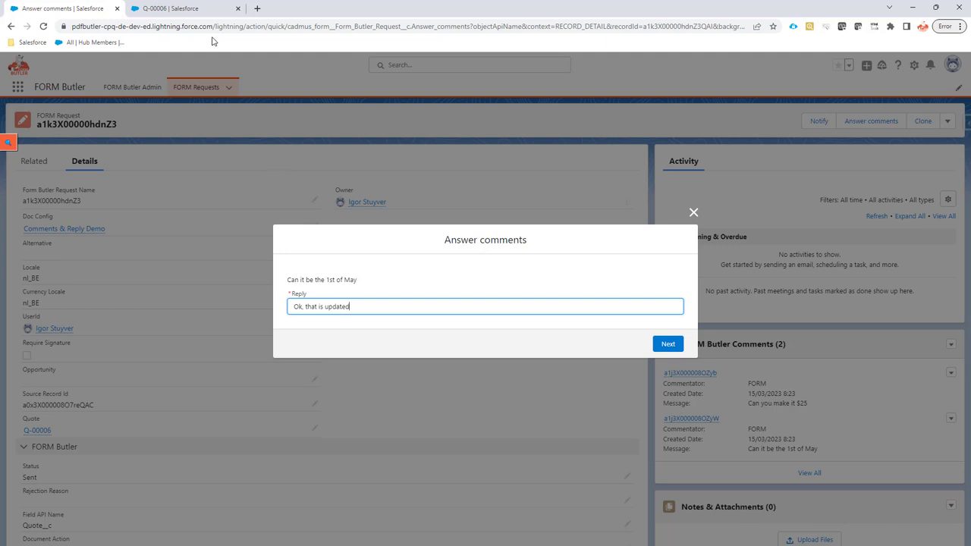
- Set the Start Date of quote Q-00006 to 1/05/2023 and save the record
{"action": "left_click", "coordinate": [191, 13]}
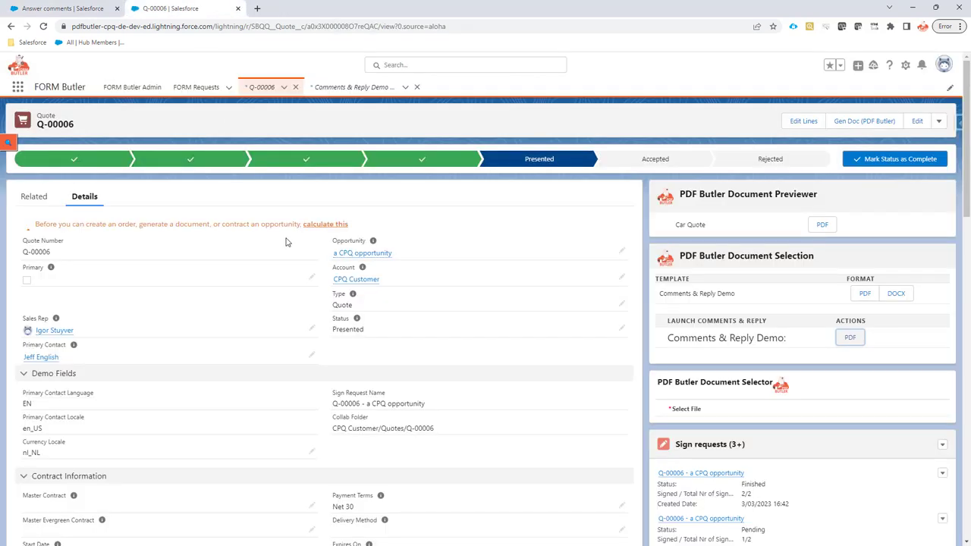
{"action": "scroll", "coordinate": [119, 235], "scroll_direction": "down", "scroll_amount": 3}
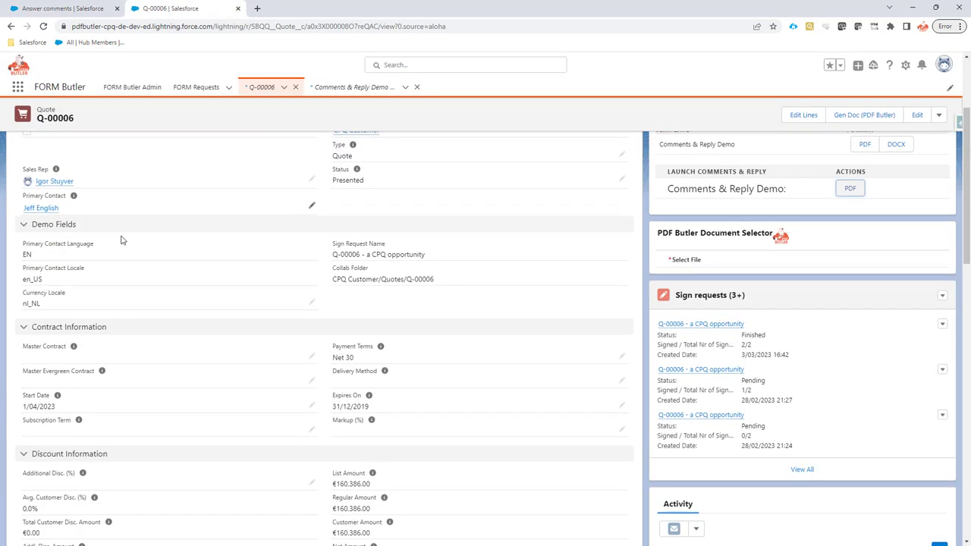
{"action": "left_click", "coordinate": [312, 404]}
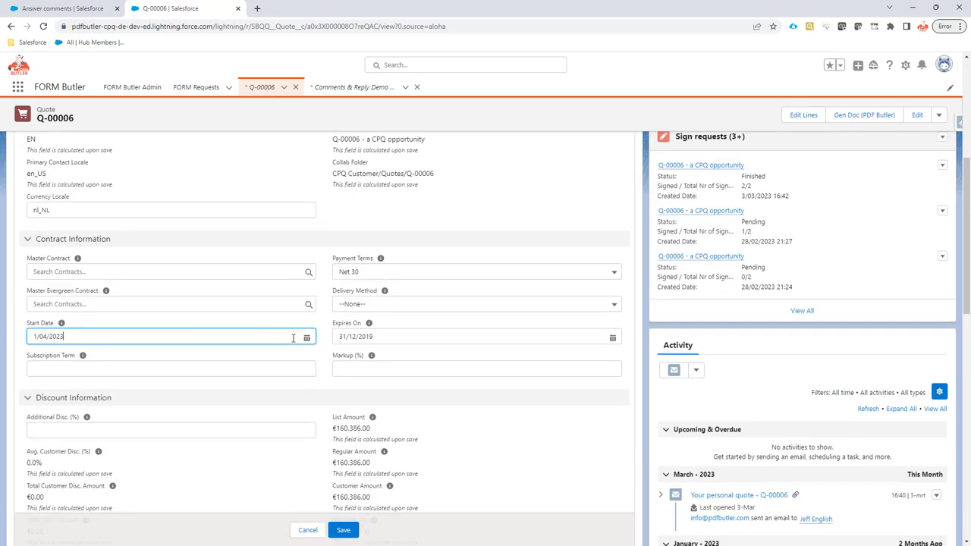
{"action": "left_click", "coordinate": [306, 336]}
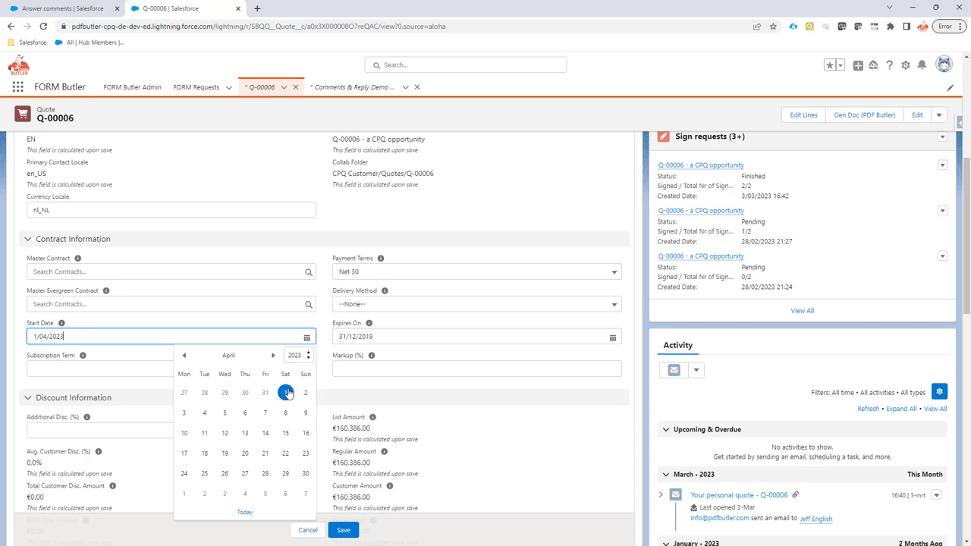
{"action": "left_click", "coordinate": [184, 493]}
{"action": "scroll", "coordinate": [311, 473], "scroll_direction": "down", "scroll_amount": 2}
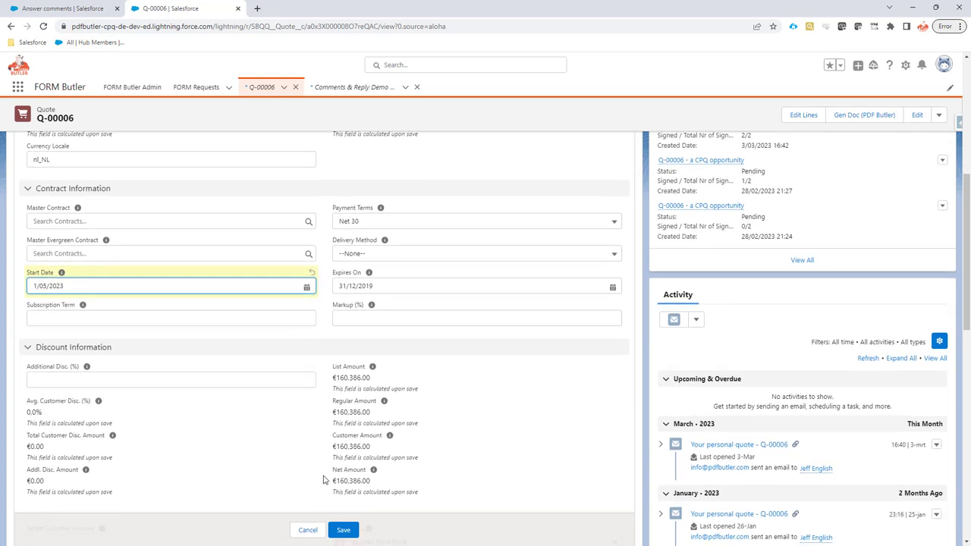
{"action": "scroll", "coordinate": [331, 483], "scroll_direction": "down", "scroll_amount": 1}
{"action": "left_click", "coordinate": [343, 529]}
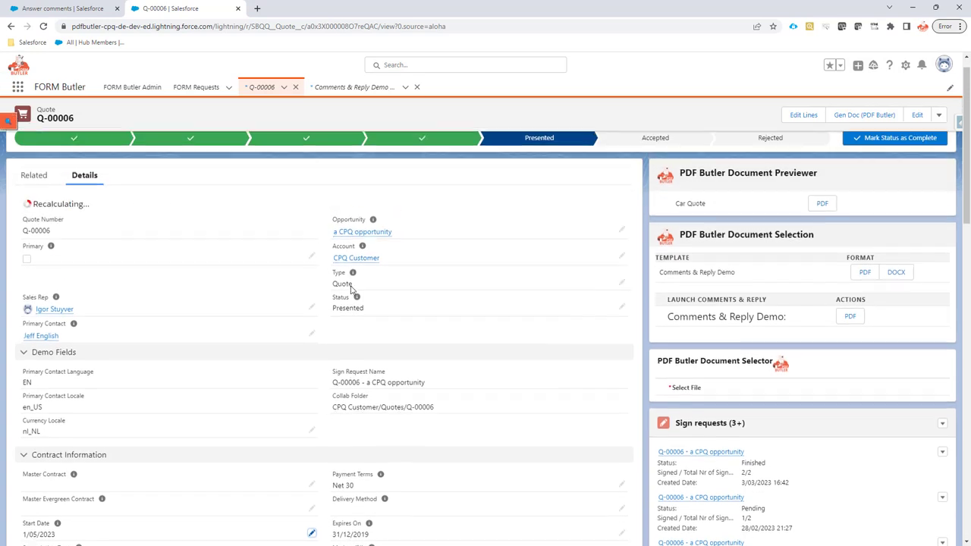
- Advance to the $25 comment in the form request's answers and enter the reply "Consider it done!"
{"action": "left_click", "coordinate": [47, 10]}
{"action": "left_click", "coordinate": [667, 343]}
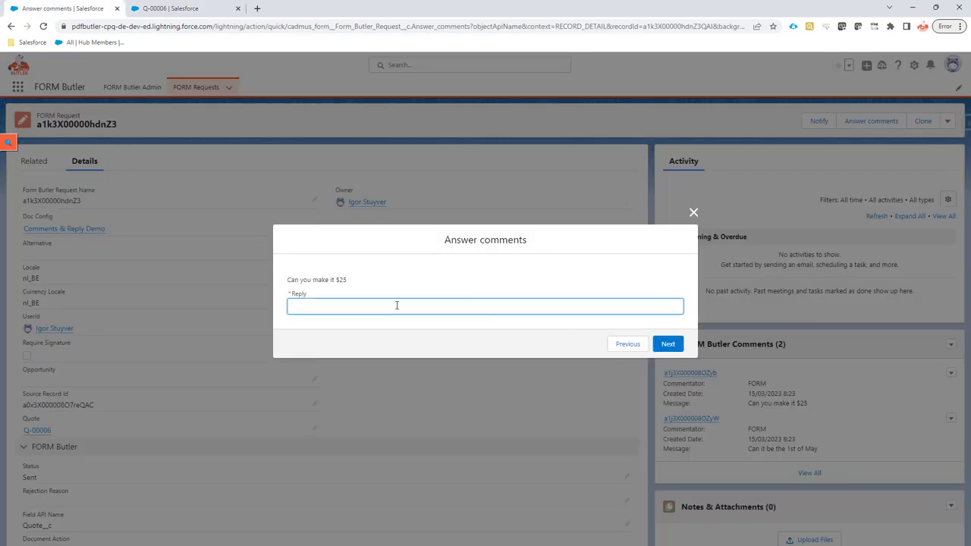
{"action": "type", "text": "Consider it done!"}
- Check the updated start date on quote Q-00006 and generate the Comments & Reply Demo document as PDF
{"action": "left_click", "coordinate": [146, 7]}
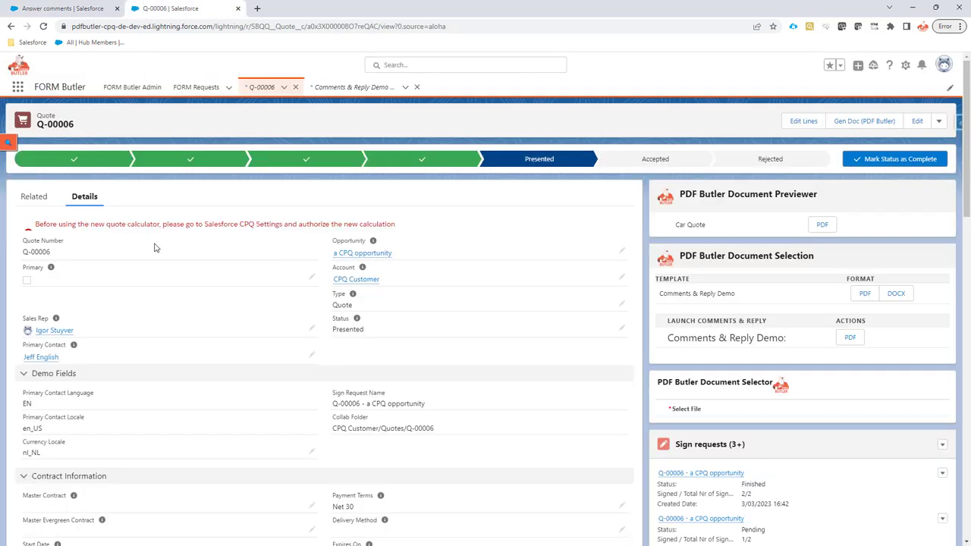
{"action": "scroll", "coordinate": [200, 326], "scroll_direction": "down", "scroll_amount": 1}
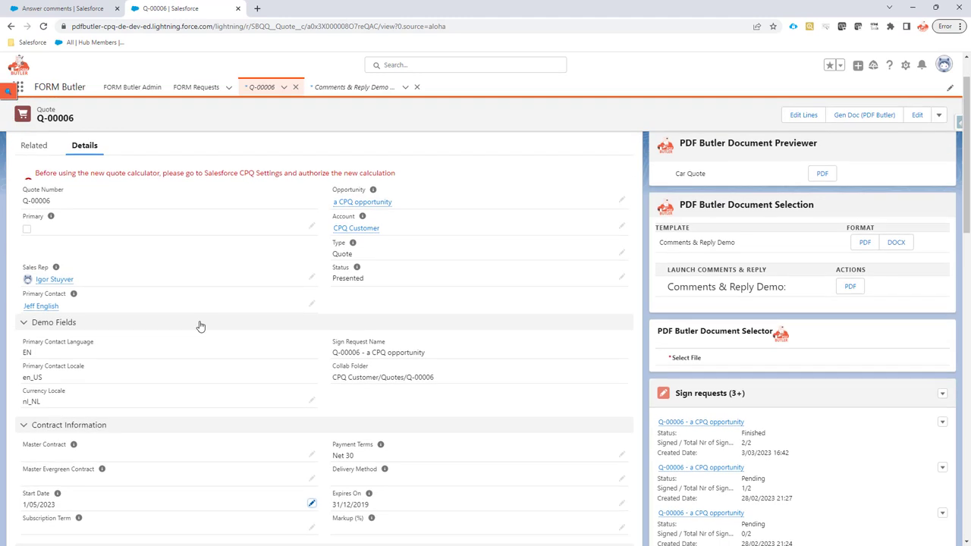
{"action": "scroll", "coordinate": [201, 326], "scroll_direction": "down", "scroll_amount": 1}
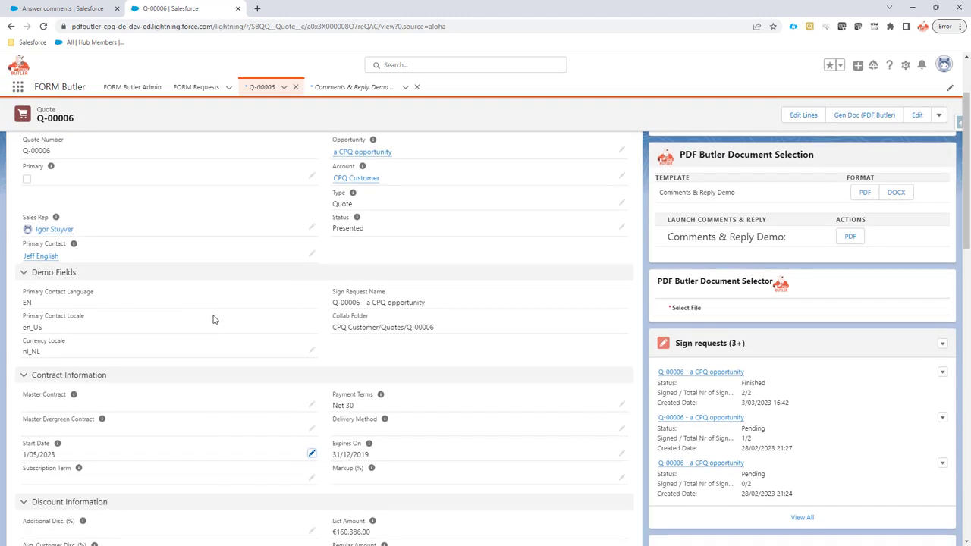
{"action": "scroll", "coordinate": [213, 319], "scroll_direction": "up", "scroll_amount": 2}
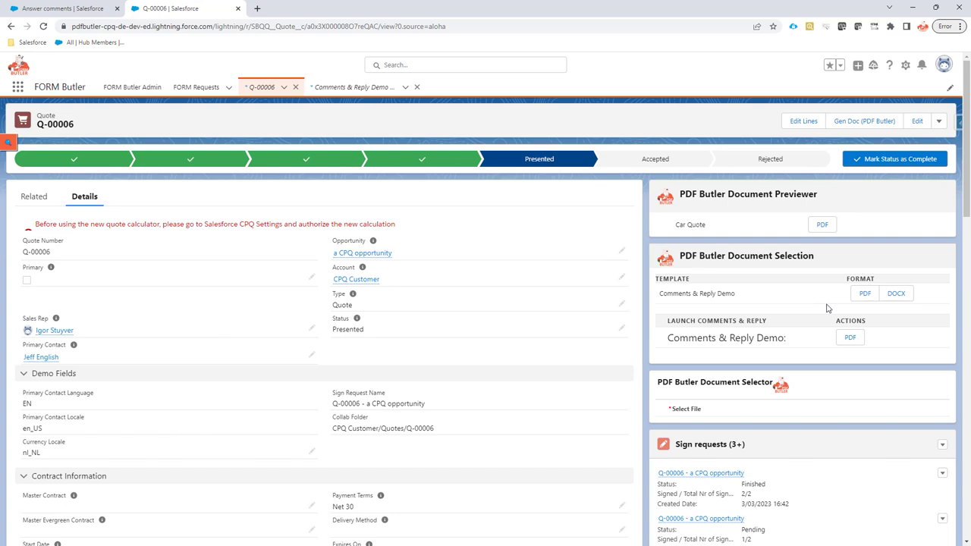
{"action": "left_click", "coordinate": [863, 293]}
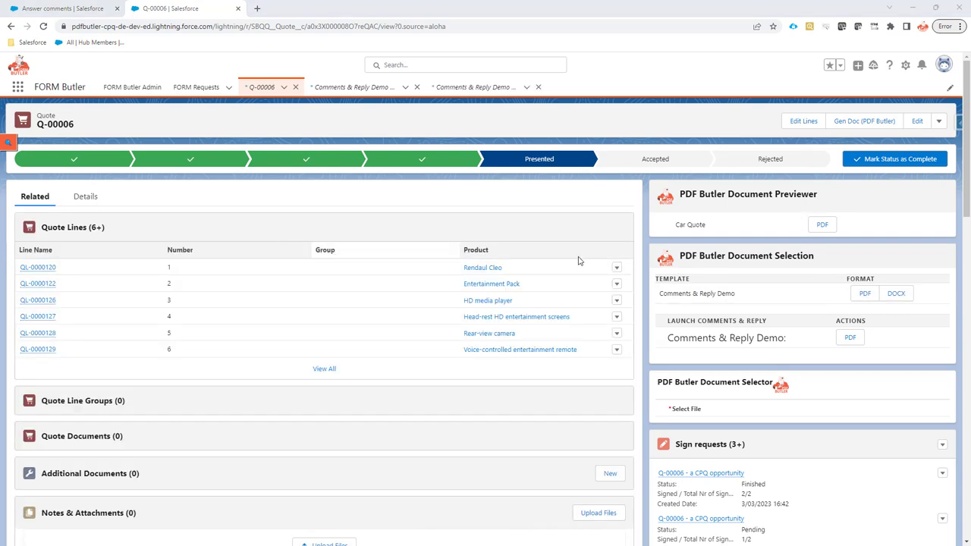
- Return to the quote's details and generate the Comments & Reply Demo document as DOCX
{"action": "left_click", "coordinate": [86, 197]}
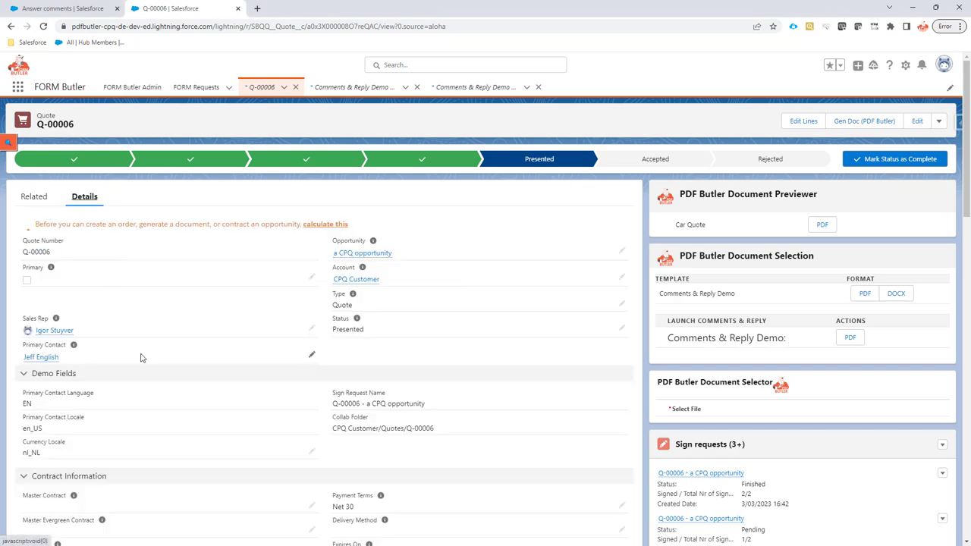
{"action": "scroll", "coordinate": [64, 432], "scroll_direction": "down", "scroll_amount": 2}
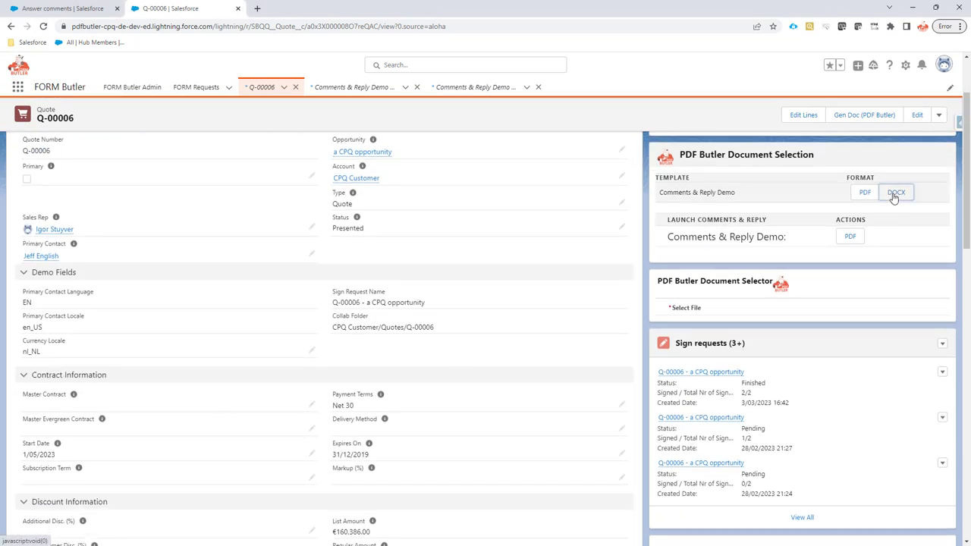
{"action": "left_click", "coordinate": [894, 194]}
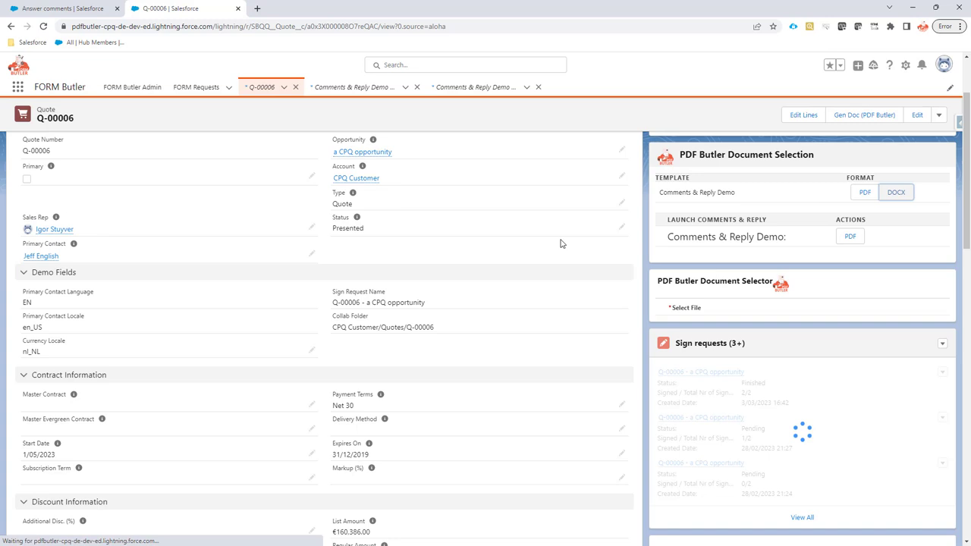
- Open the generated Comments & Reply Demo - Q-00006.docx from quote Q-00006's related attachments and download it to Word
{"action": "scroll", "coordinate": [203, 248], "scroll_direction": "up", "scroll_amount": 2}
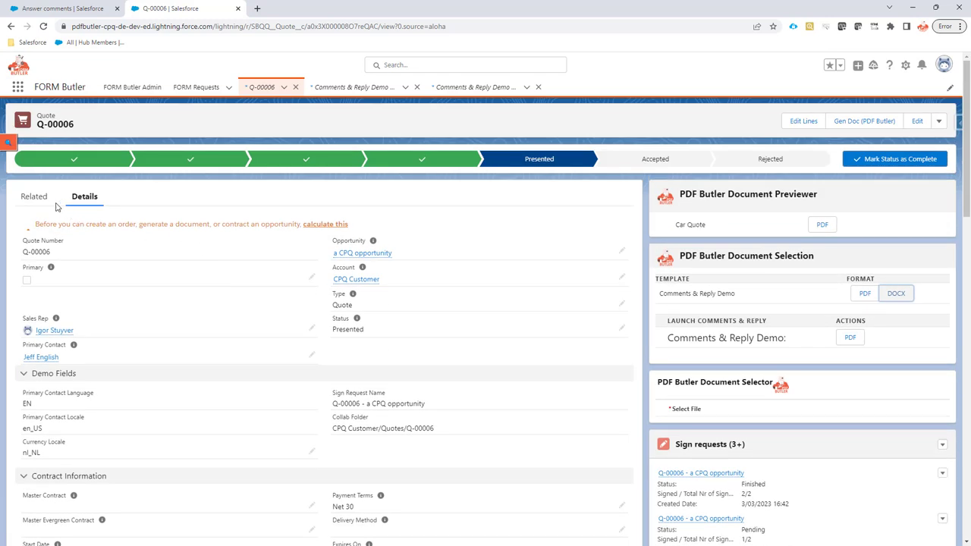
{"action": "left_click", "coordinate": [34, 196]}
{"action": "scroll", "coordinate": [95, 298], "scroll_direction": "down", "scroll_amount": 4}
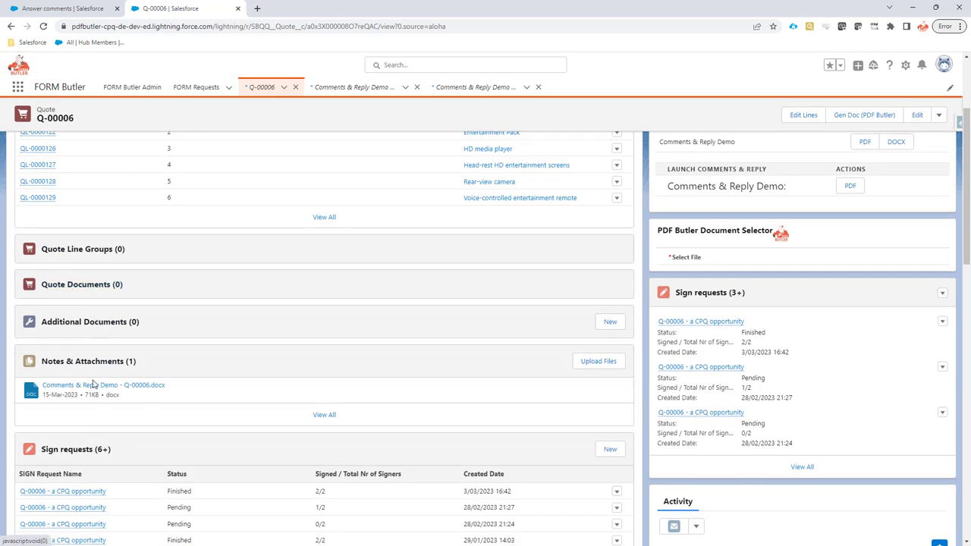
{"action": "left_click", "coordinate": [97, 387]}
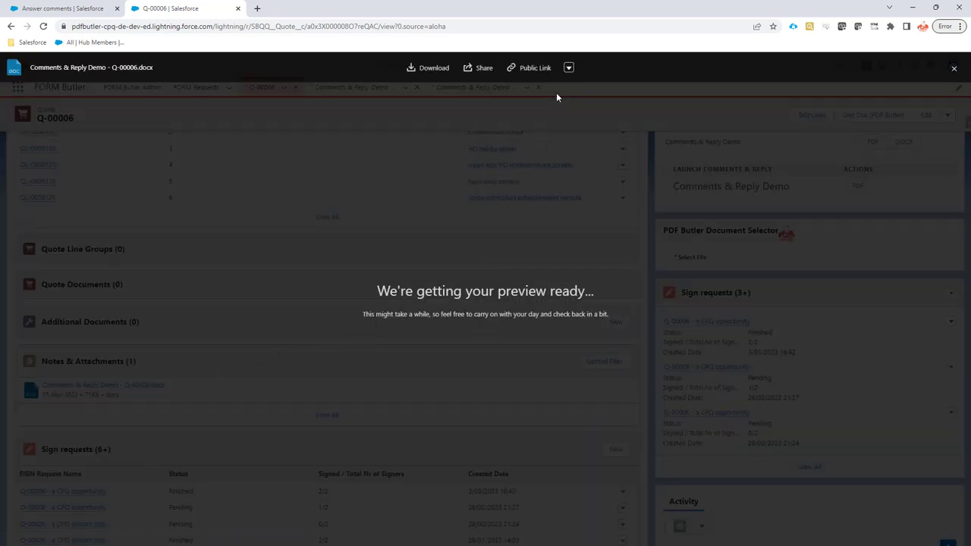
{"action": "left_click", "coordinate": [434, 68]}
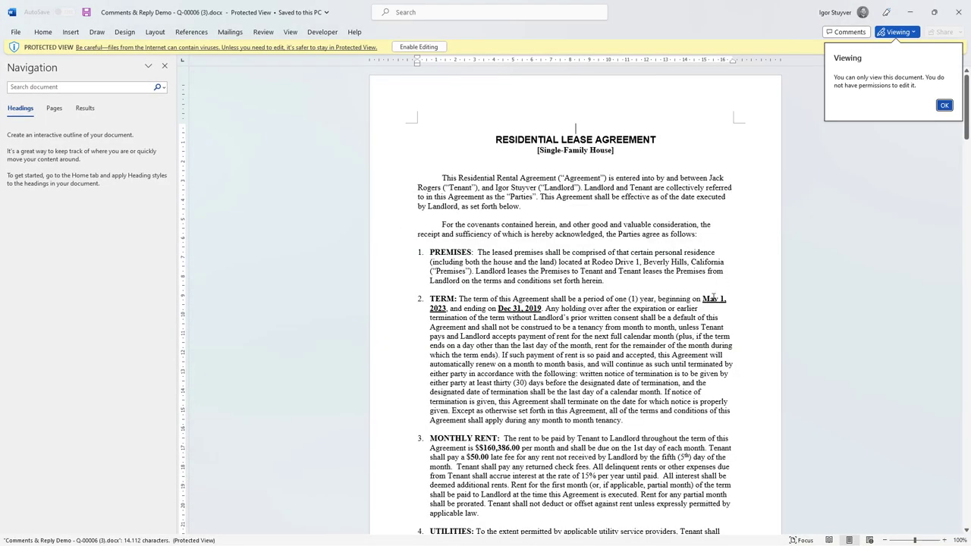
- Check the lease's start date in Word, enable editing, change the late fee under Monthly Rent to $25.00 and save the document
{"action": "left_click_drag", "start_coordinate": [706, 299], "coordinate": [446, 308]}
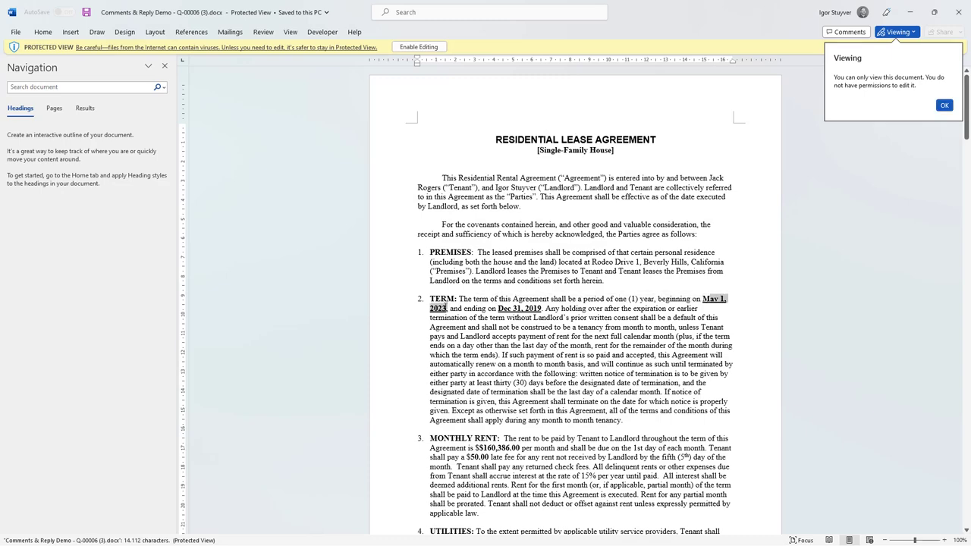
{"action": "scroll", "coordinate": [459, 333], "scroll_direction": "down", "scroll_amount": 1}
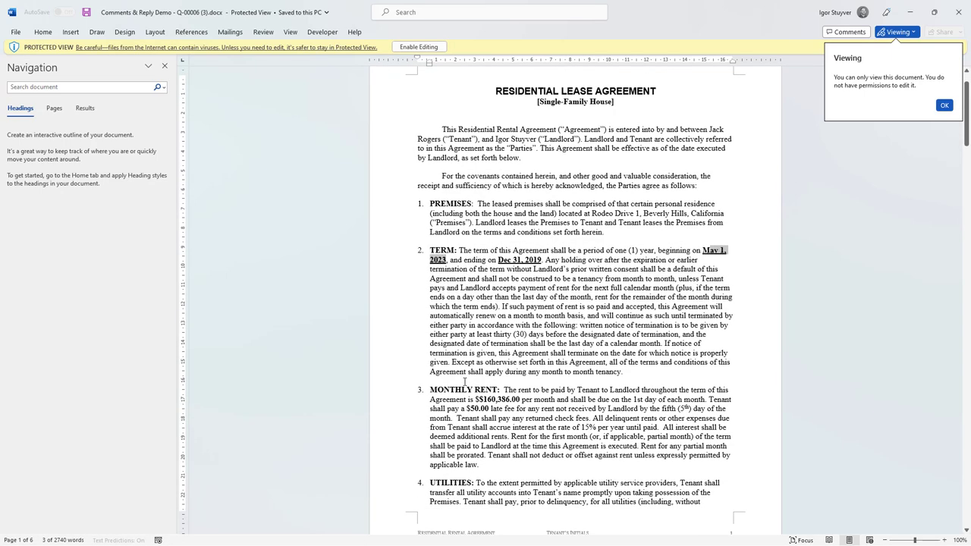
{"action": "left_click", "coordinate": [469, 408]}
{"action": "scroll", "coordinate": [498, 274], "scroll_direction": "down", "scroll_amount": 1}
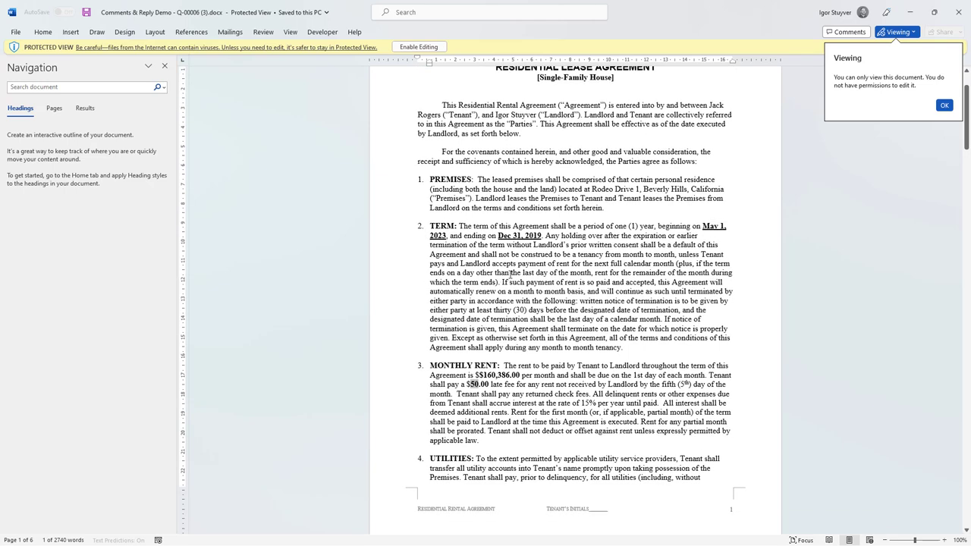
{"action": "left_click", "coordinate": [421, 47]}
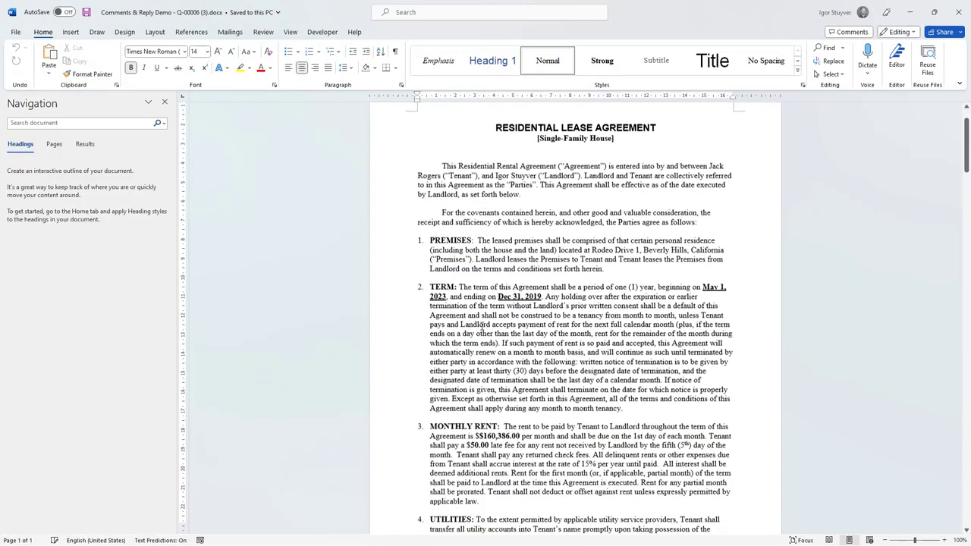
{"action": "left_click_drag", "start_coordinate": [469, 420], "coordinate": [480, 420]}
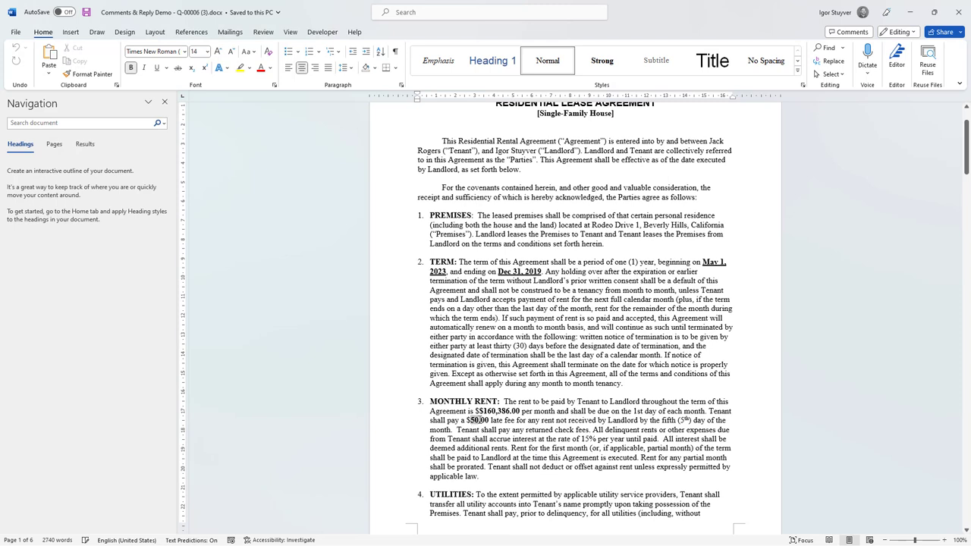
{"action": "type", "text": "25"}
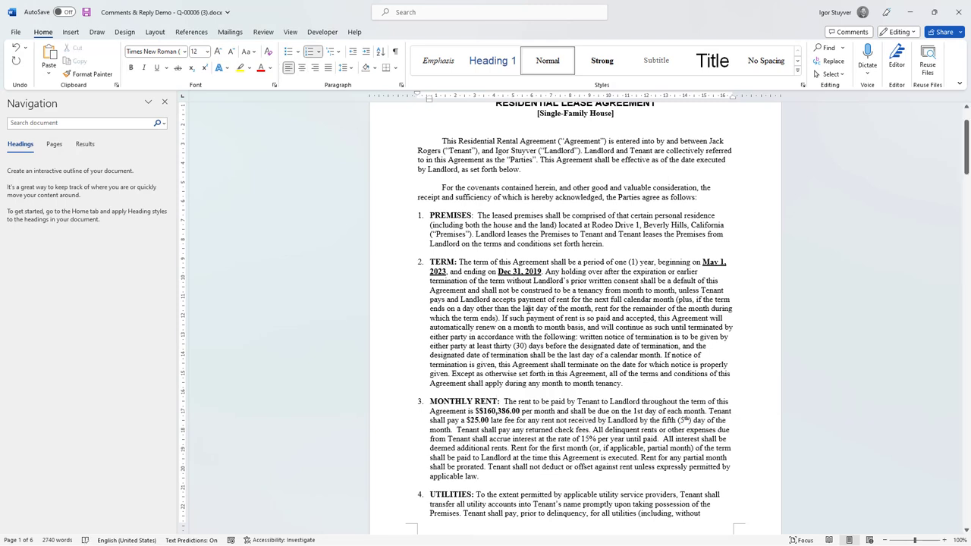
{"action": "key", "text": "ctrl+s"}
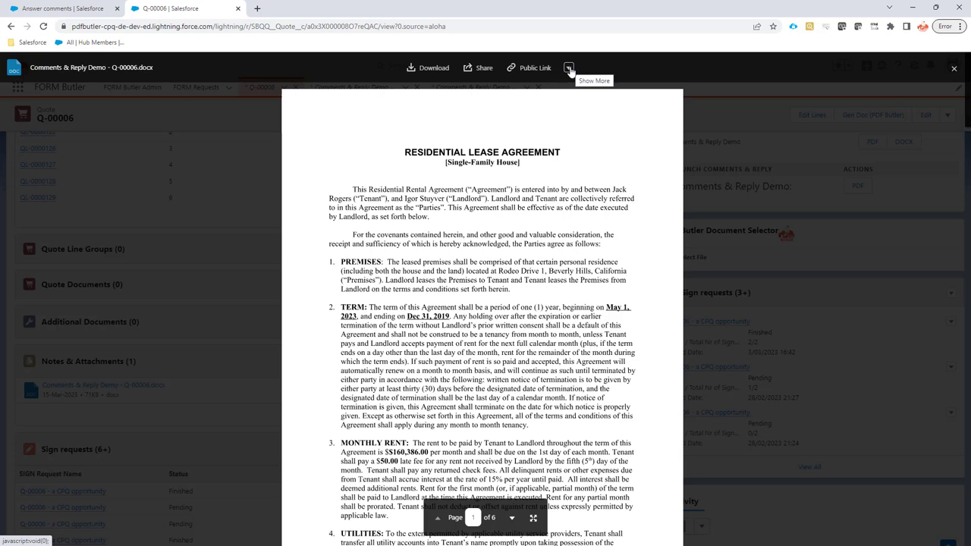
- Upload Comments & Reply Demo - Q-00006 (3).docx as a new file version with the change note "changes from customer => see FB"
{"action": "left_click", "coordinate": [569, 67]}
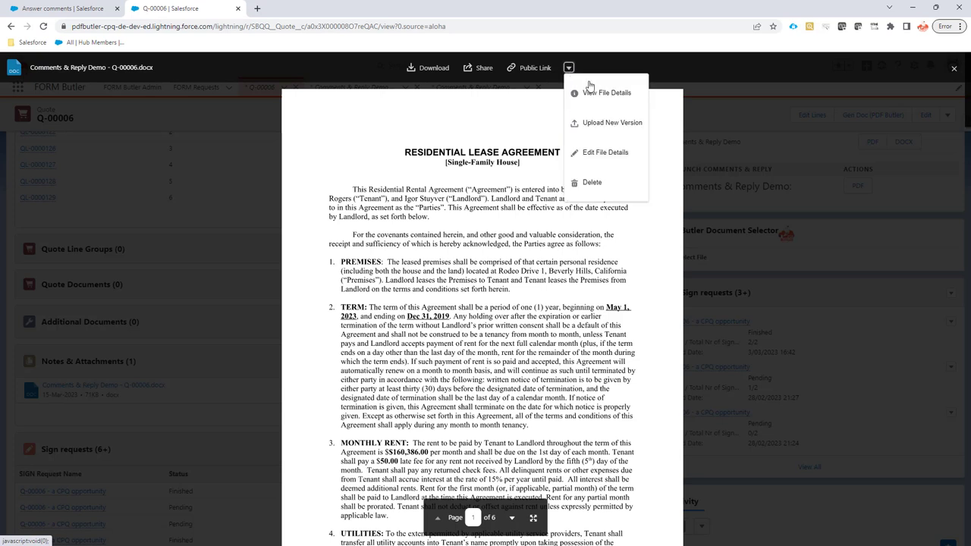
{"action": "left_click", "coordinate": [607, 127]}
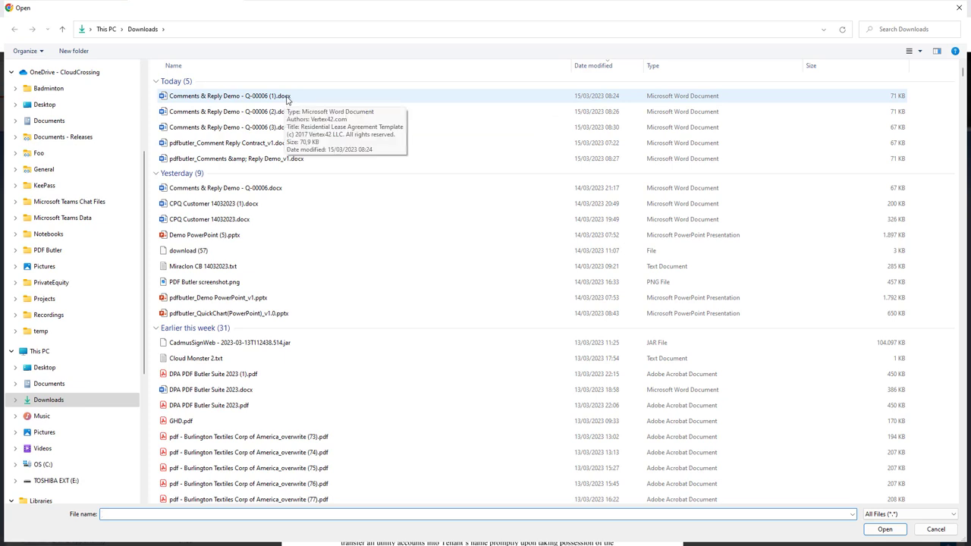
{"action": "left_click", "coordinate": [595, 67]}
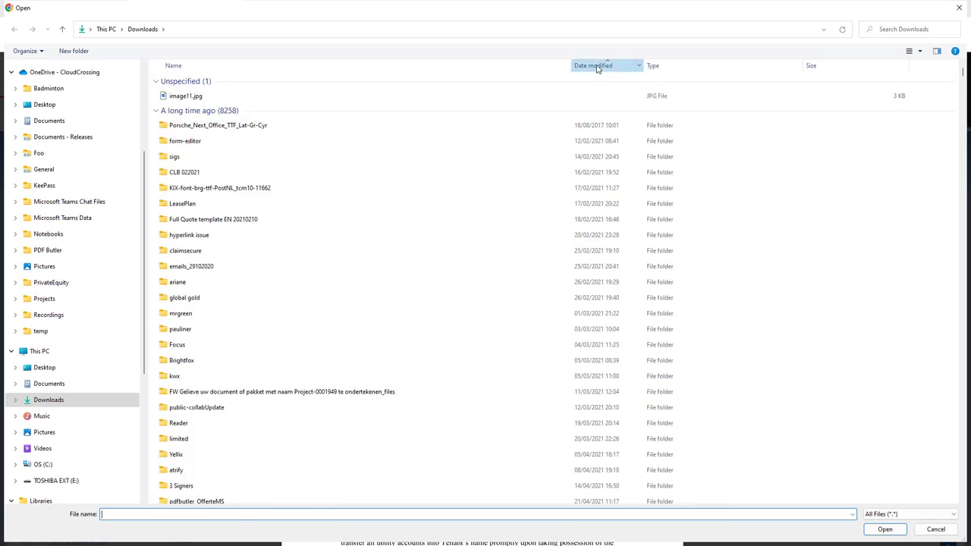
{"action": "left_click", "coordinate": [596, 67]}
{"action": "double_click", "coordinate": [353, 97]}
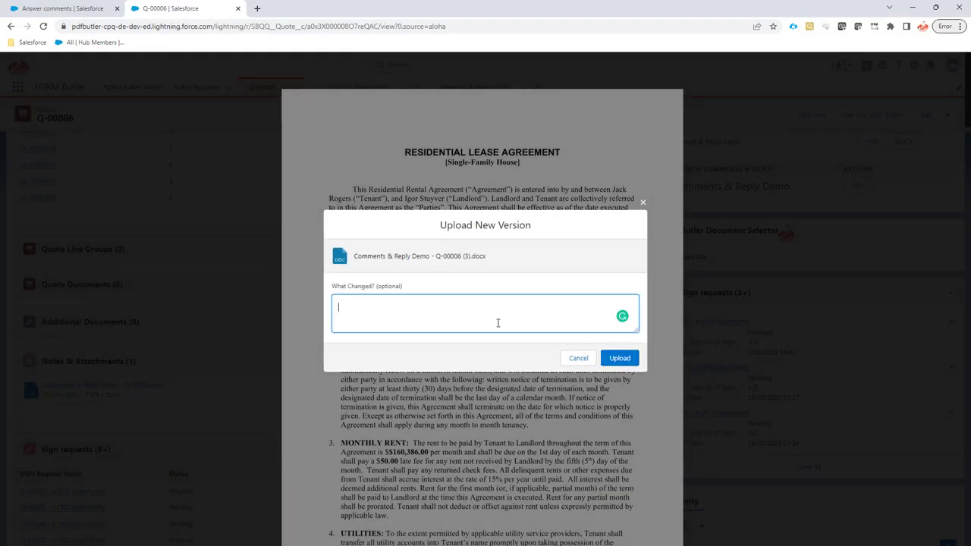
{"action": "type", "text": "rom customer => see FB"}
{"action": "left_click", "coordinate": [617, 358]}
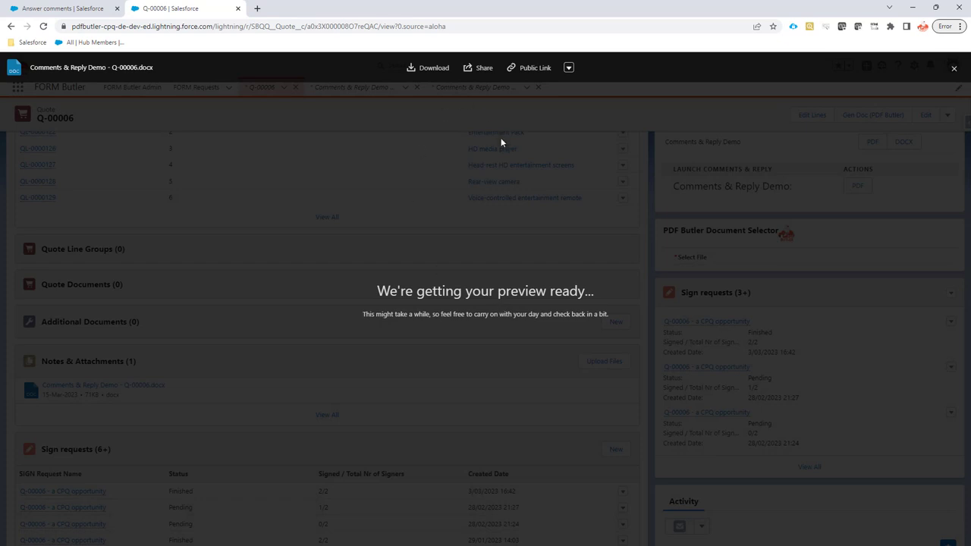
- View the uploaded file's details and examine the late fee in its preview and its version history
{"action": "left_click", "coordinate": [568, 67]}
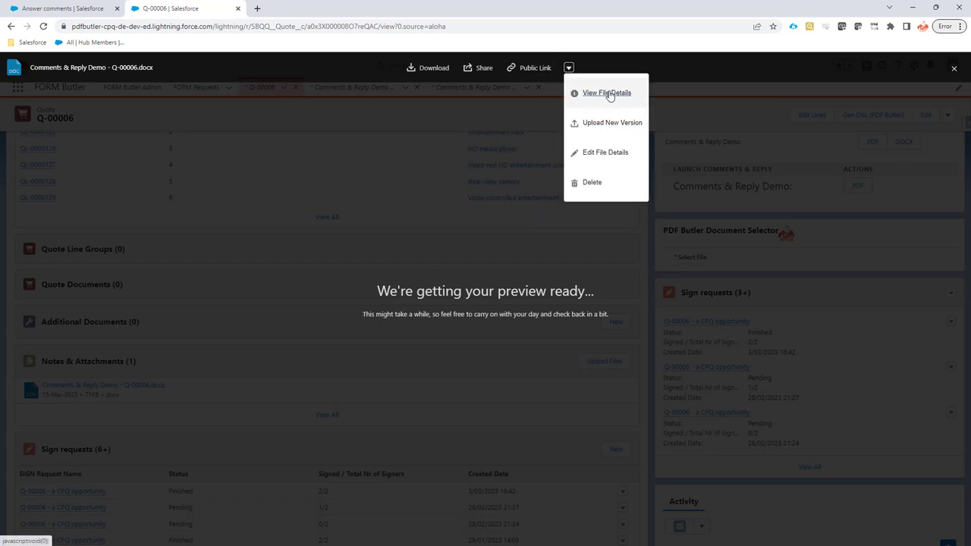
{"action": "left_click", "coordinate": [609, 94]}
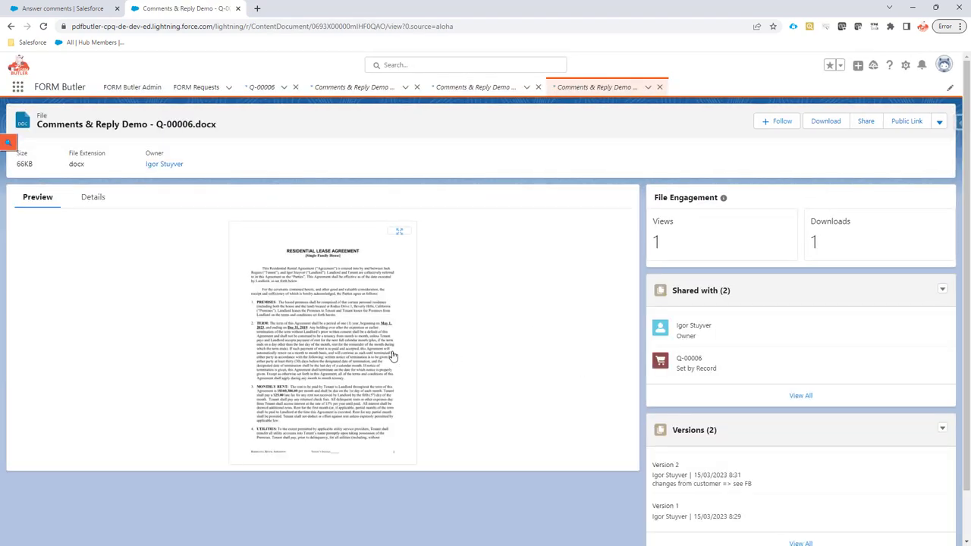
{"action": "left_click", "coordinate": [276, 400]}
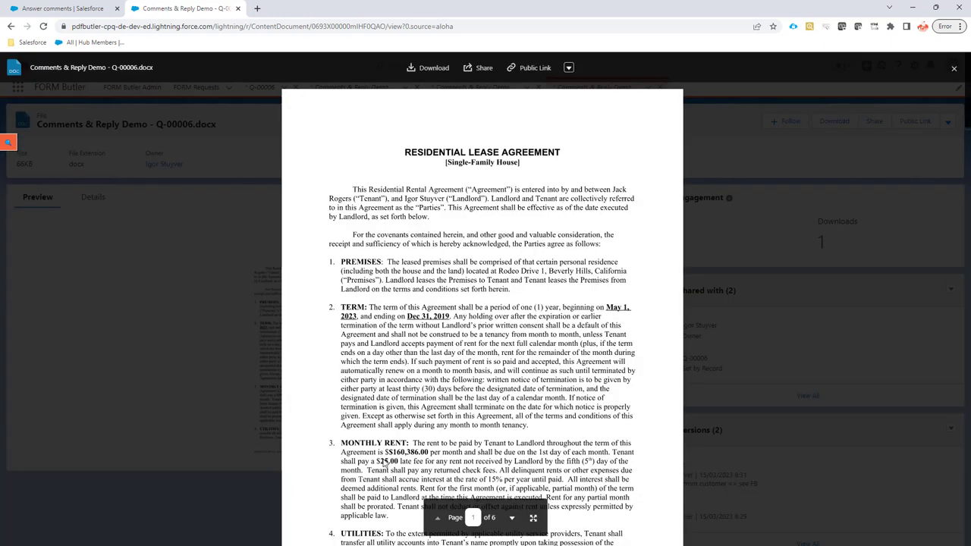
{"action": "left_click", "coordinate": [205, 412]}
{"action": "scroll", "coordinate": [588, 375], "scroll_direction": "down", "scroll_amount": 1}
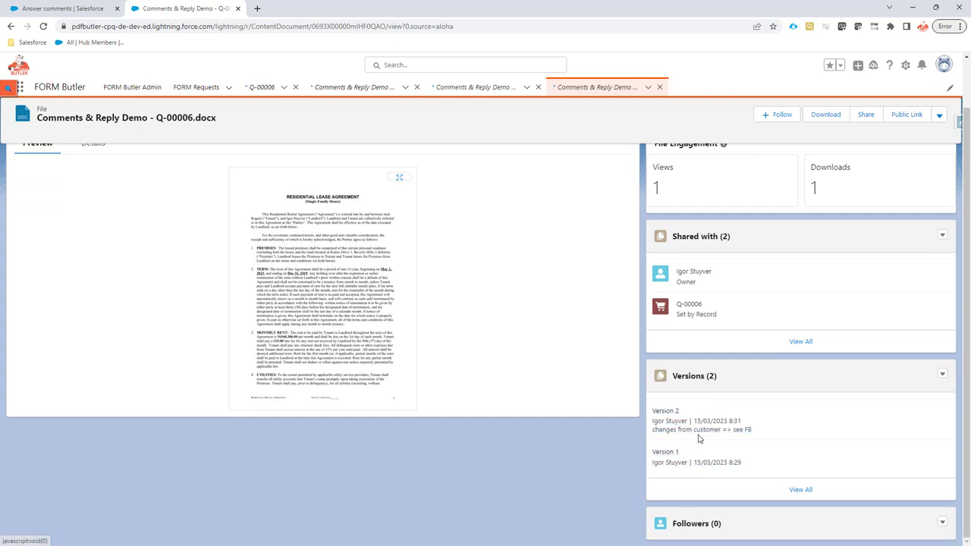
{"action": "scroll", "coordinate": [585, 331], "scroll_direction": "up", "scroll_amount": 1}
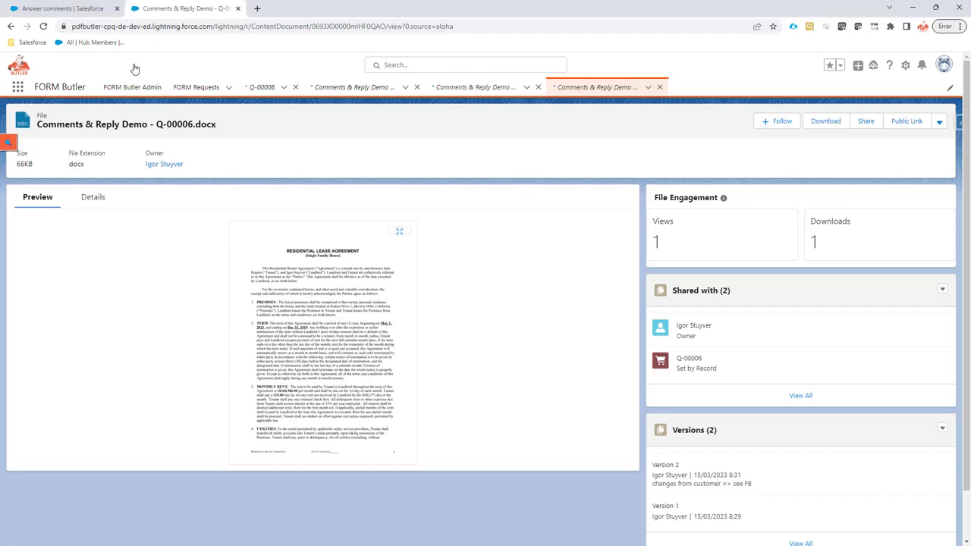
- Submit the comment replies on the form request, and reload the customer's form in Edge to review the replies and updated agreement
{"action": "left_click", "coordinate": [22, 8]}
{"action": "left_click", "coordinate": [662, 345]}
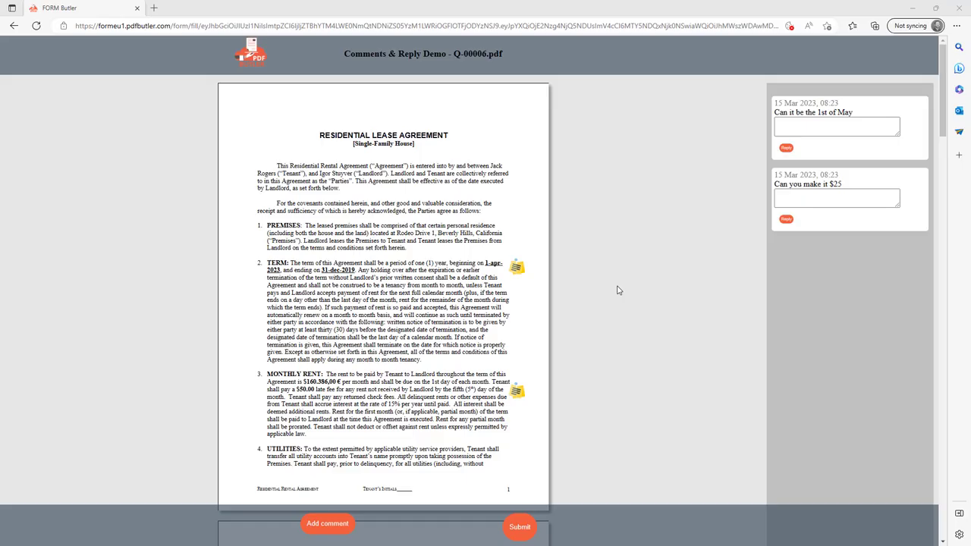
{"action": "left_click", "coordinate": [36, 26]}
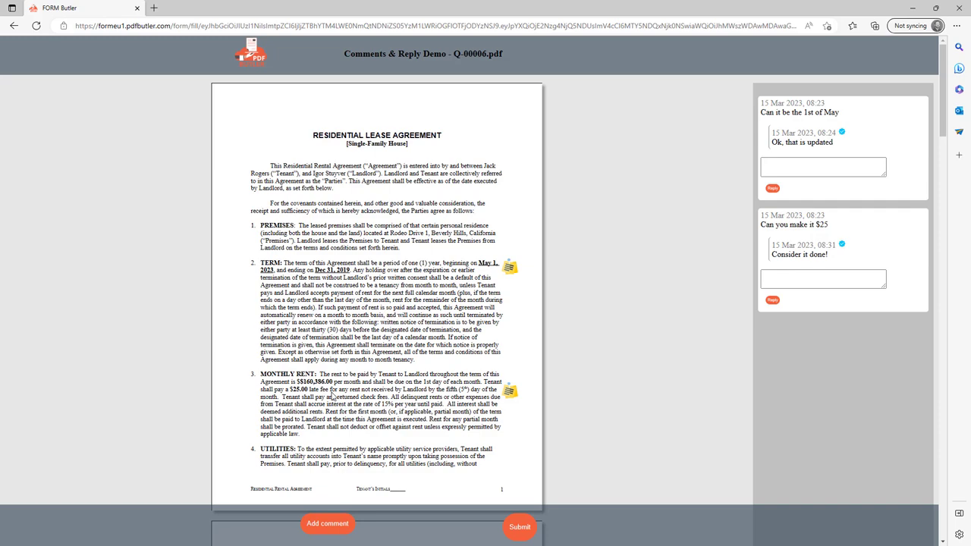
{"action": "scroll", "coordinate": [332, 395], "scroll_direction": "down", "scroll_amount": 5}
{"action": "scroll", "coordinate": [334, 393], "scroll_direction": "down", "scroll_amount": 3}
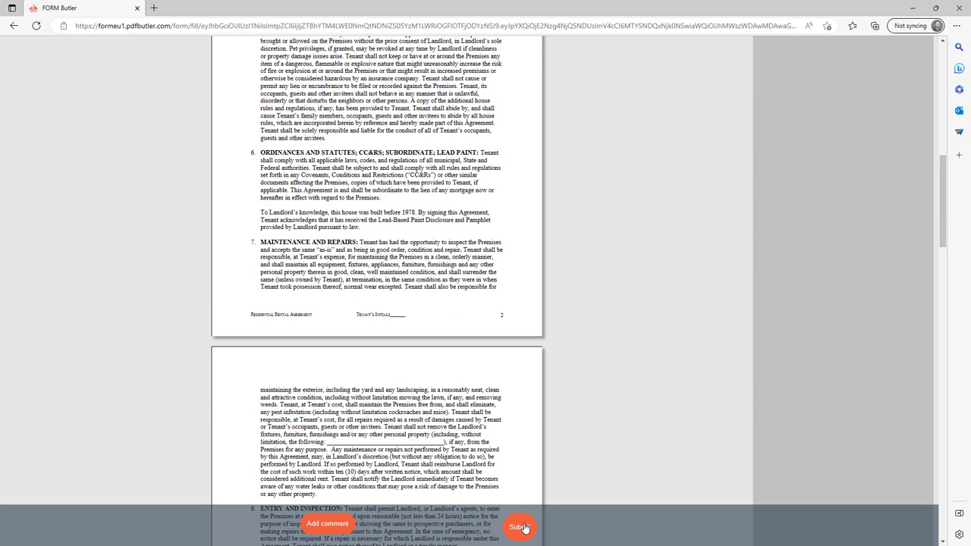
- Submit the customer's form, and refresh the form request record in Salesforce to check its status
{"action": "left_click", "coordinate": [523, 527]}
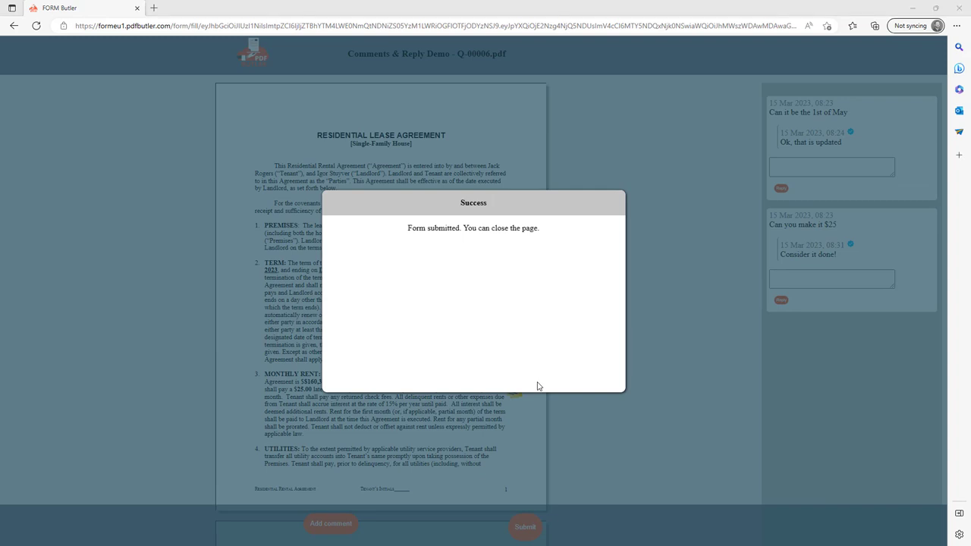
{"action": "key", "text": "alt+Tab"}
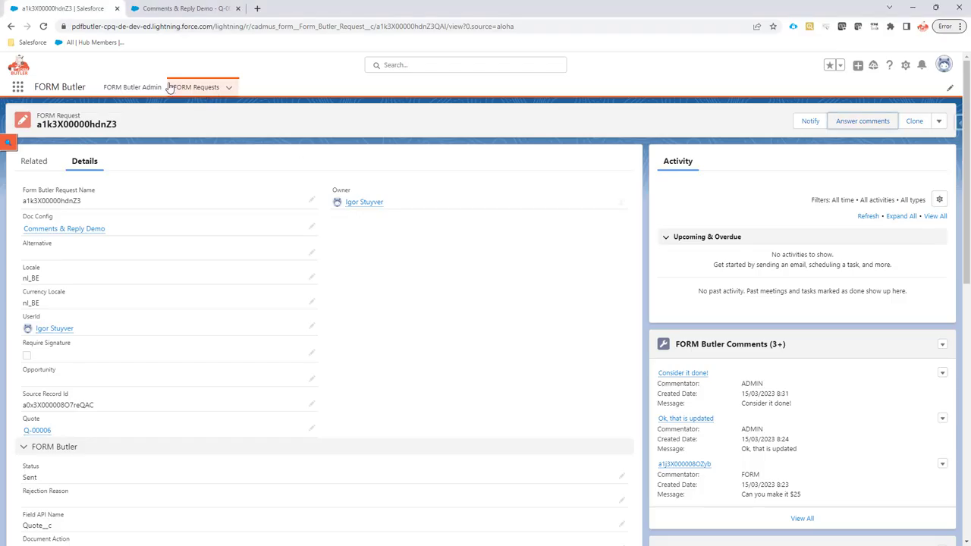
{"action": "left_click", "coordinate": [44, 25]}
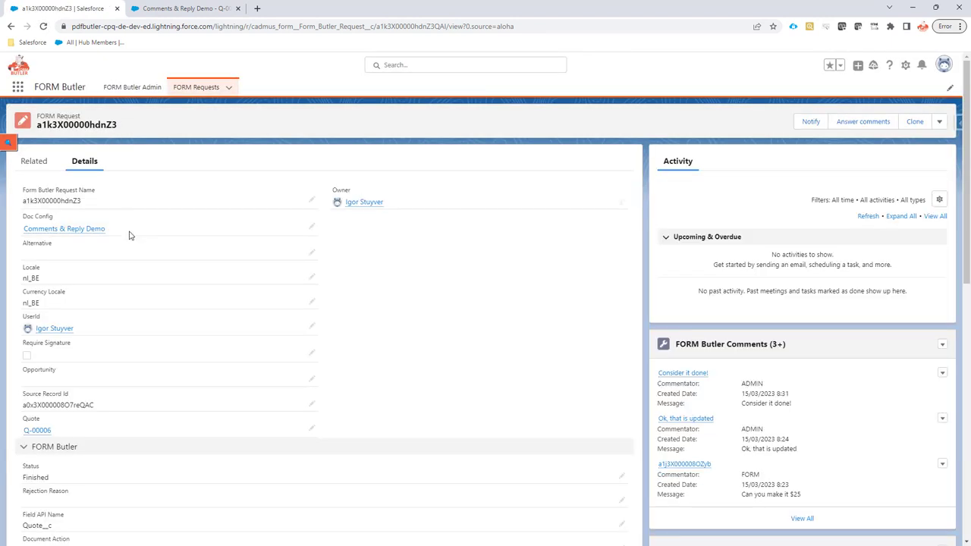
{"action": "scroll", "coordinate": [148, 308], "scroll_direction": "down", "scroll_amount": 1}
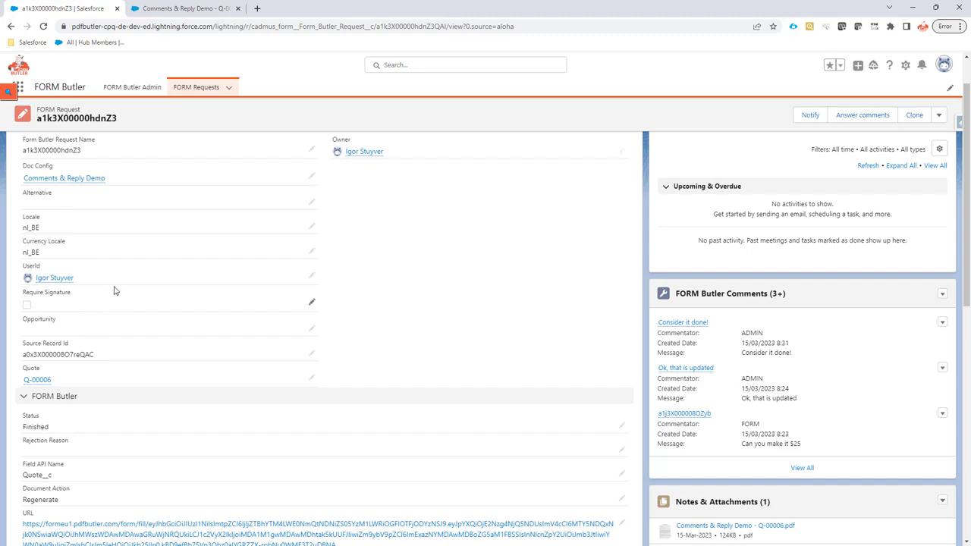
- Return to quote Q-00006 and send Comments & Reply Demo - Q-00006.pdf for signing with Sign Butler
{"action": "left_click", "coordinate": [169, 10]}
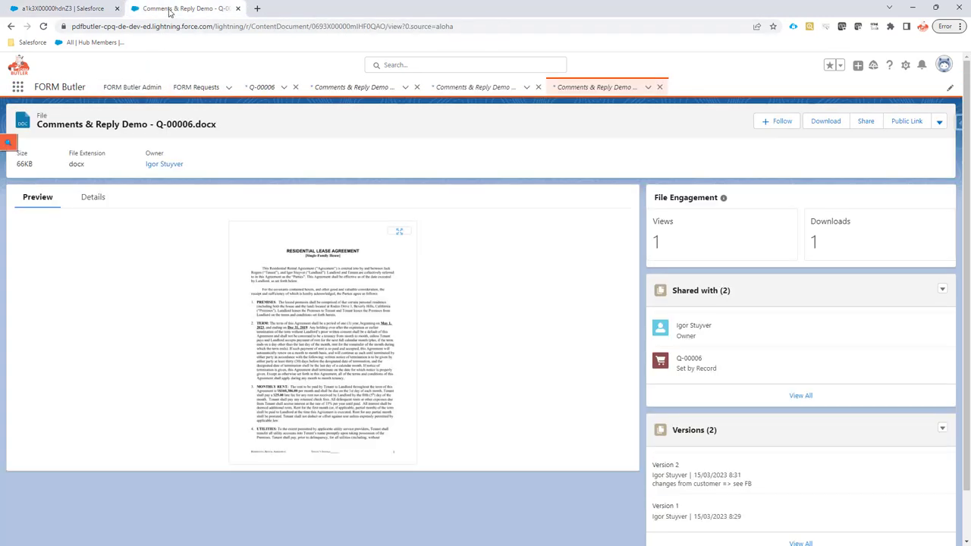
{"action": "left_click", "coordinate": [689, 359]}
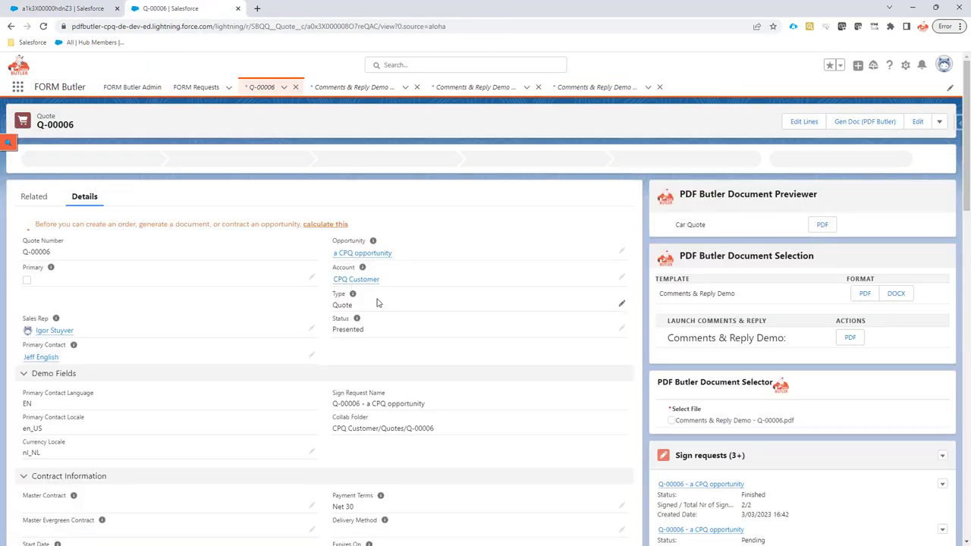
{"action": "left_click", "coordinate": [690, 422]}
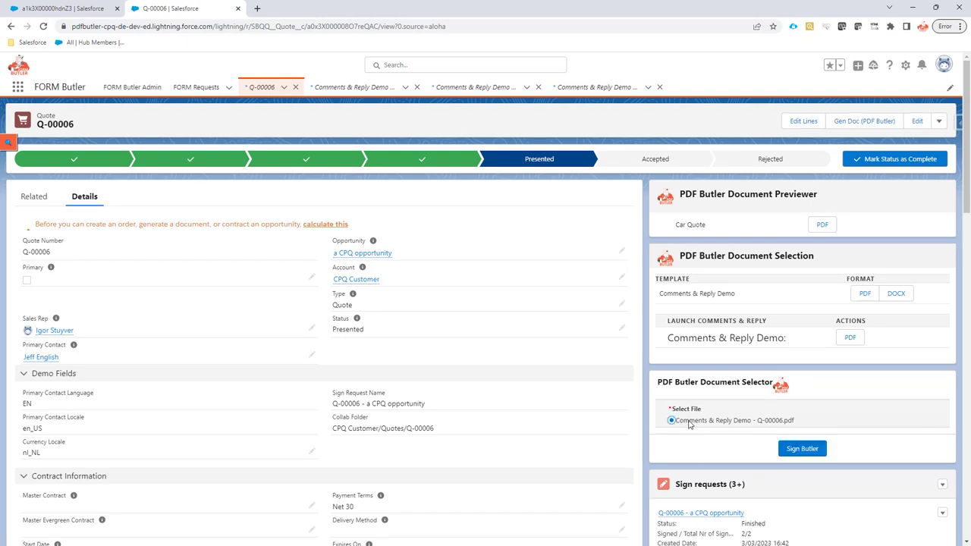
{"action": "left_click", "coordinate": [810, 450]}
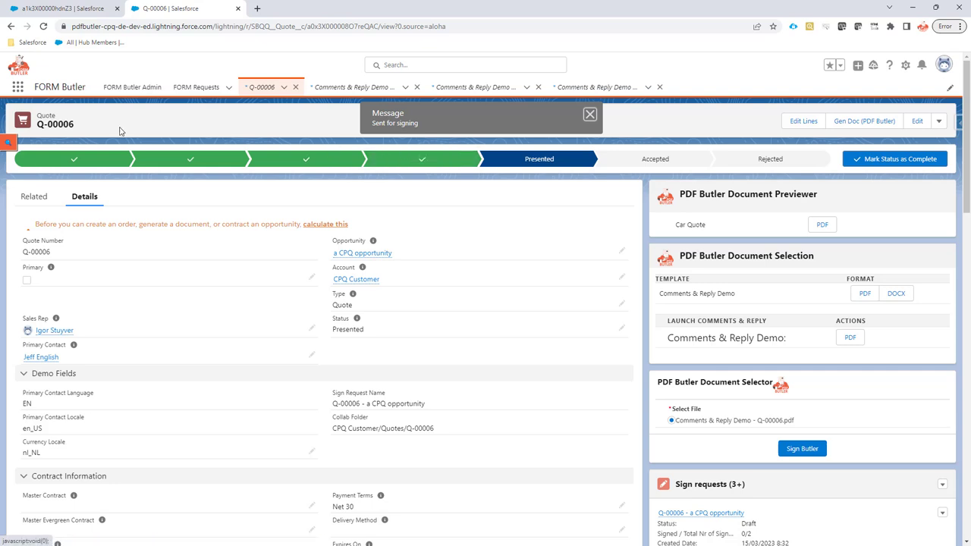
- Search the apps for "sign", and open the newest sign request of quote Q-00006 instead
{"action": "left_click", "coordinate": [17, 87]}
{"action": "type", "text": "sign"}
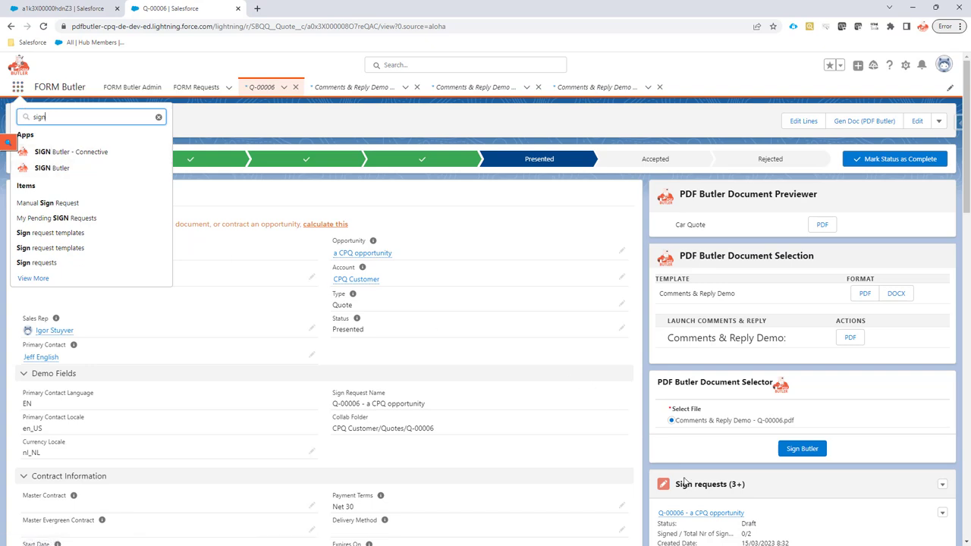
{"action": "scroll", "coordinate": [788, 489], "scroll_direction": "down", "scroll_amount": 3}
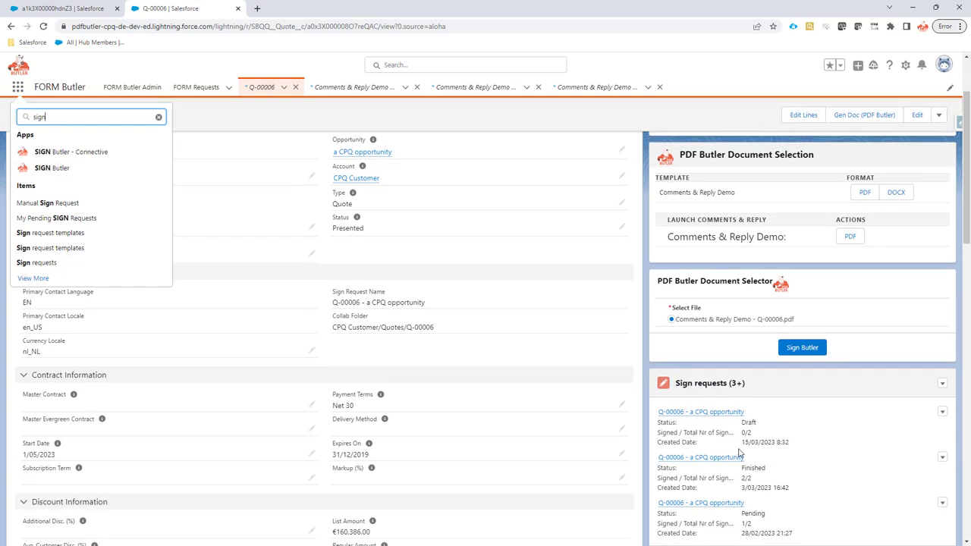
{"action": "left_click", "coordinate": [724, 413]}
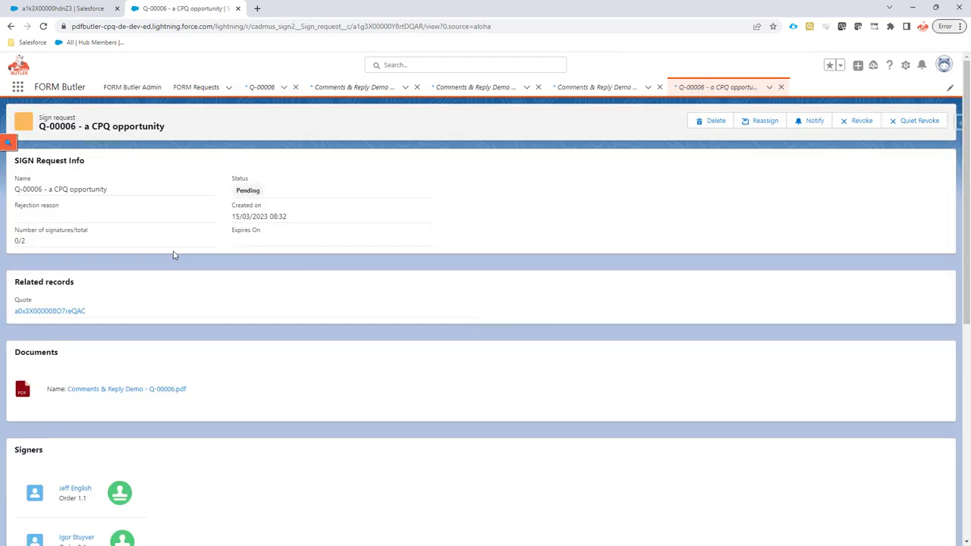
- Check the sign request's creation date, and open its attached Comments & Reply Demo - Q-00006.pdf to review the term start date and late fee
{"action": "left_click_drag", "start_coordinate": [253, 216], "coordinate": [238, 243]}
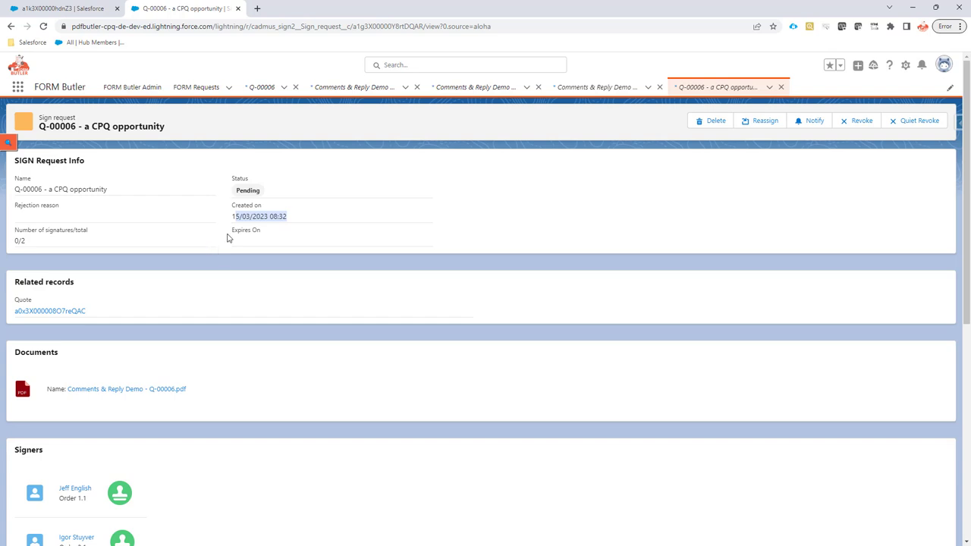
{"action": "left_click", "coordinate": [236, 247]}
{"action": "scroll", "coordinate": [236, 247], "scroll_direction": "down", "scroll_amount": 1}
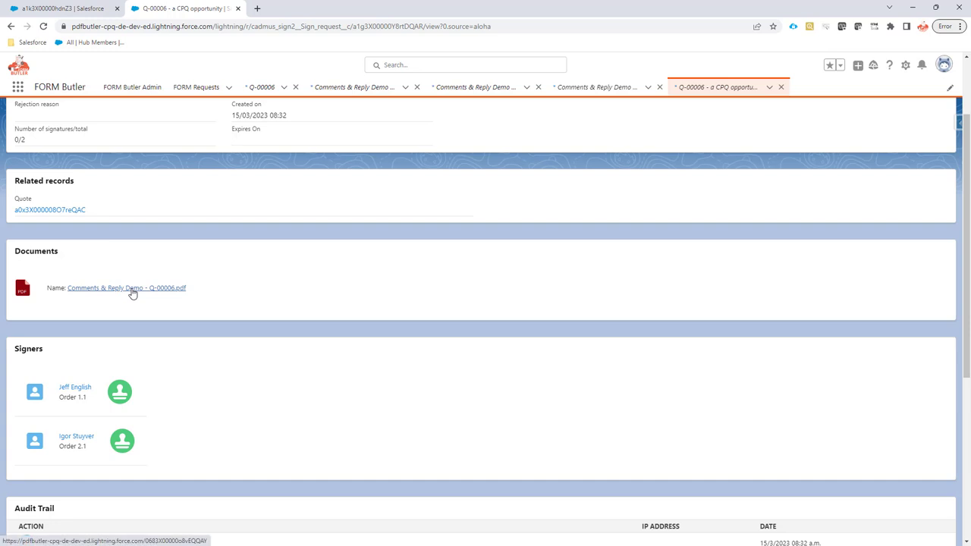
{"action": "left_click", "coordinate": [132, 291]}
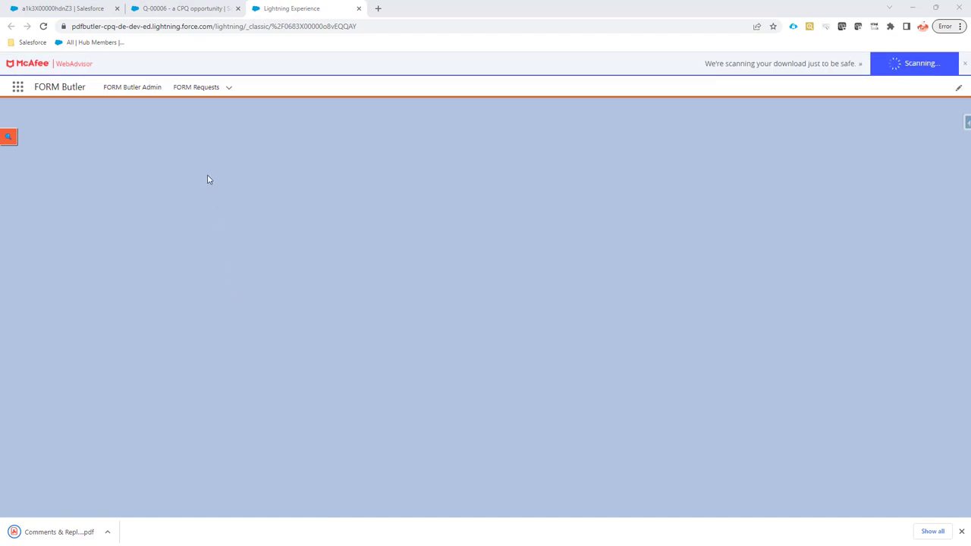
{"action": "left_click", "coordinate": [32, 530]}
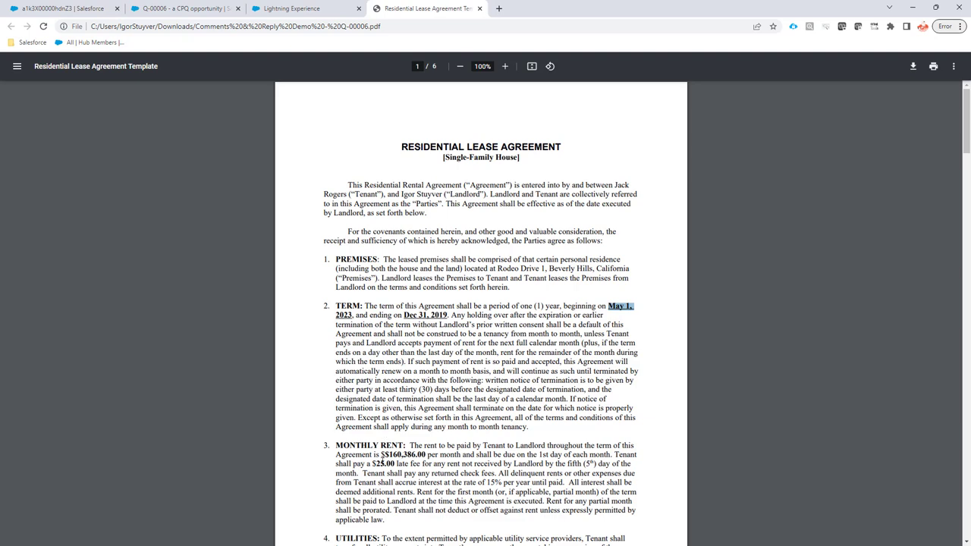
{"action": "left_click_drag", "start_coordinate": [372, 463], "coordinate": [407, 463]}
- Return to the sign request to review its signers and audit trail, and open the signing link from the request email in Outlook
{"action": "left_click", "coordinate": [182, 8]}
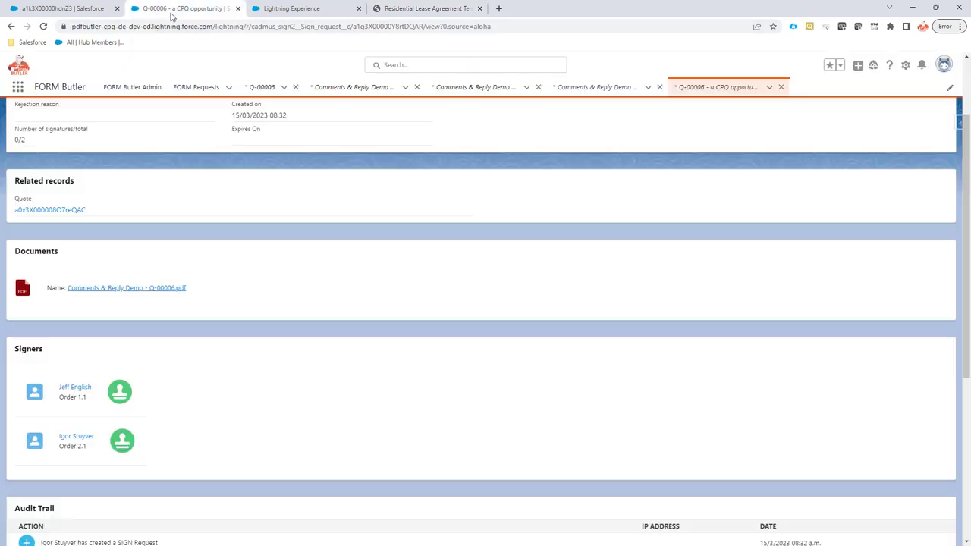
{"action": "scroll", "coordinate": [205, 245], "scroll_direction": "down", "scroll_amount": 3}
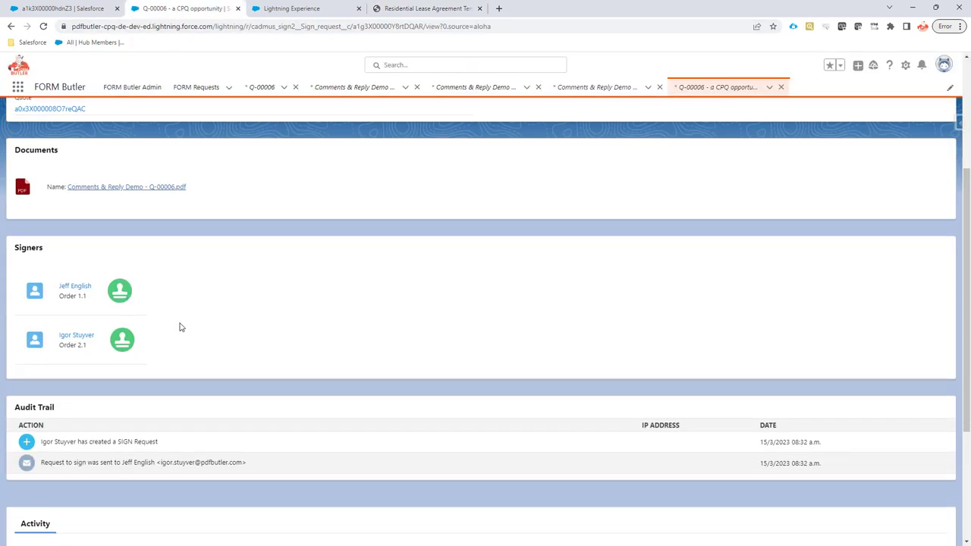
{"action": "scroll", "coordinate": [180, 327], "scroll_direction": "down", "scroll_amount": 1}
{"action": "scroll", "coordinate": [179, 327], "scroll_direction": "up", "scroll_amount": 1}
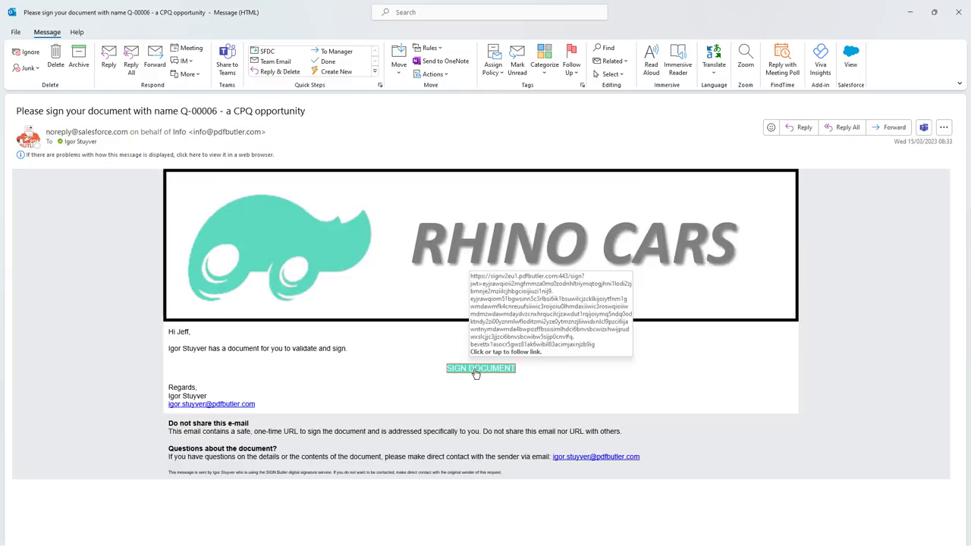
{"action": "left_click", "coordinate": [473, 372]}
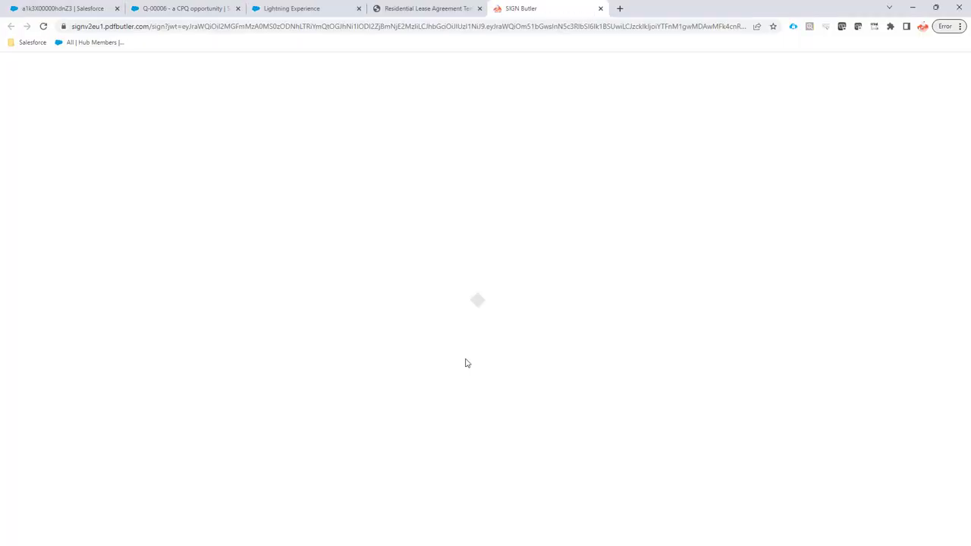